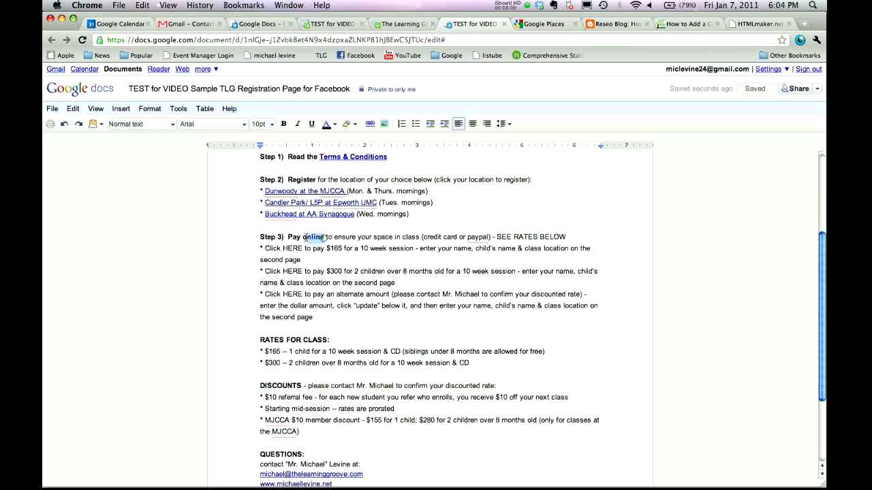
# Switch from the registration document to the PayPal account page in Firefox
pyautogui.click(295, 239)
pyautogui.press('super+Tab')
pyautogui.press('super+Tab')
pyautogui.press('super+Tab')
pyautogui.press('super+Tab')
pyautogui.press('super+Tab')
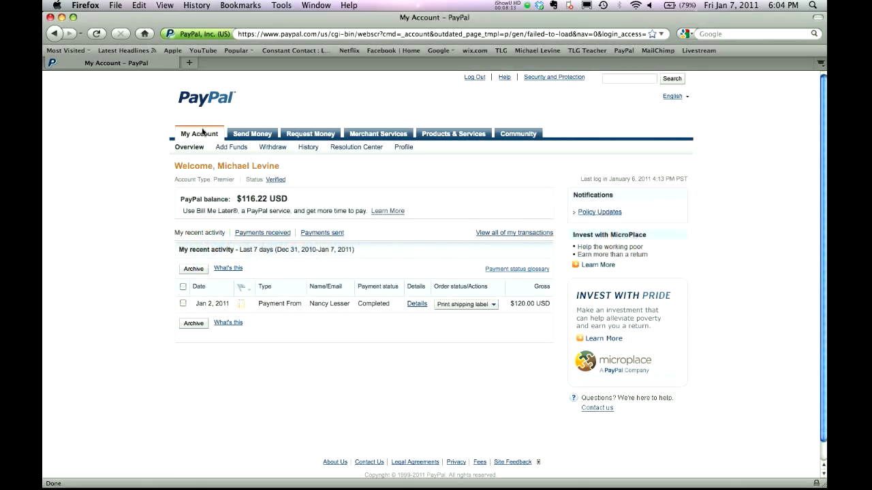
# Open PayPal's Merchant Services, logging in again with the account password
pyautogui.moveTo(354, 159)
pyautogui.moveTo(275, 160)
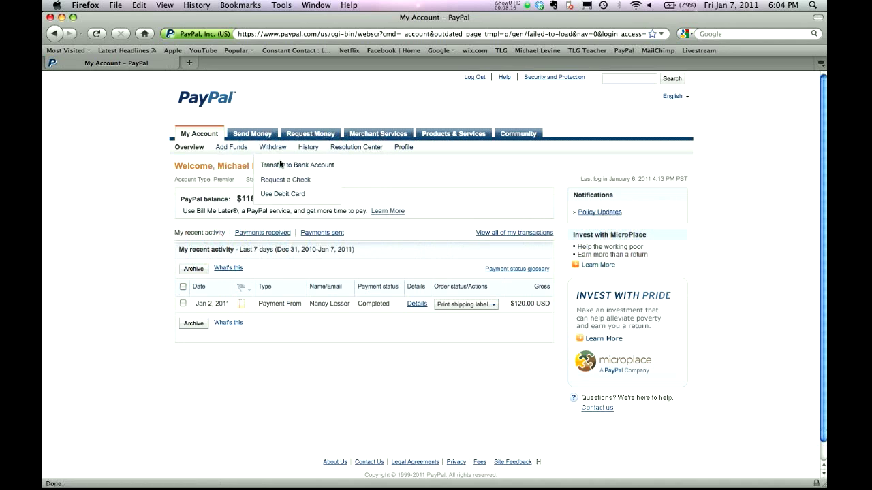
pyautogui.click(373, 137)
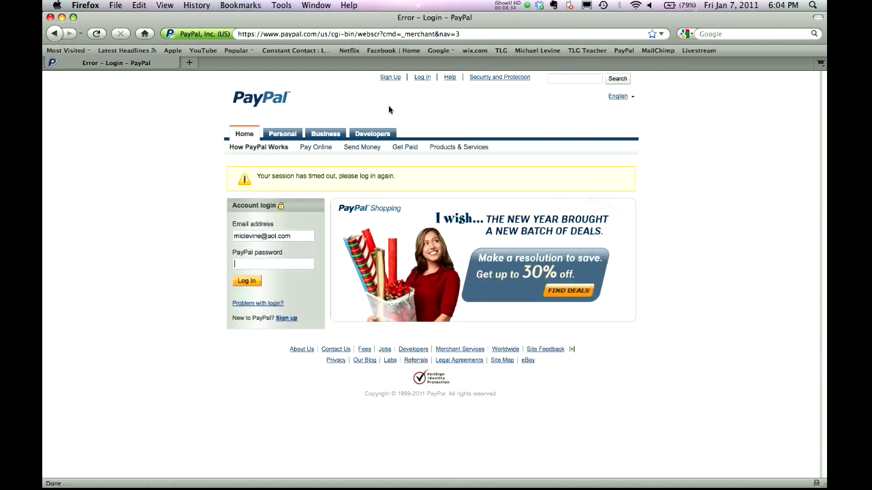
pyautogui.write('****')
pyautogui.press('Return')
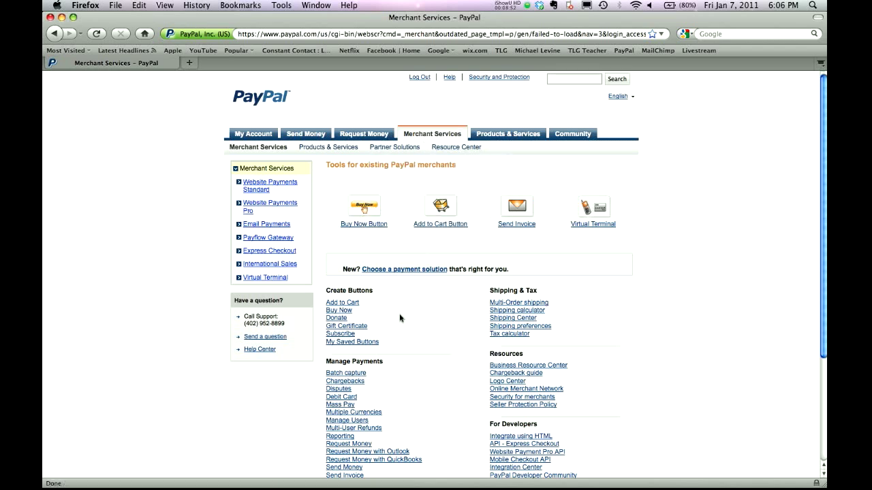
# Start creating a new payment button with Buy Now as its button type
pyautogui.click(368, 227)
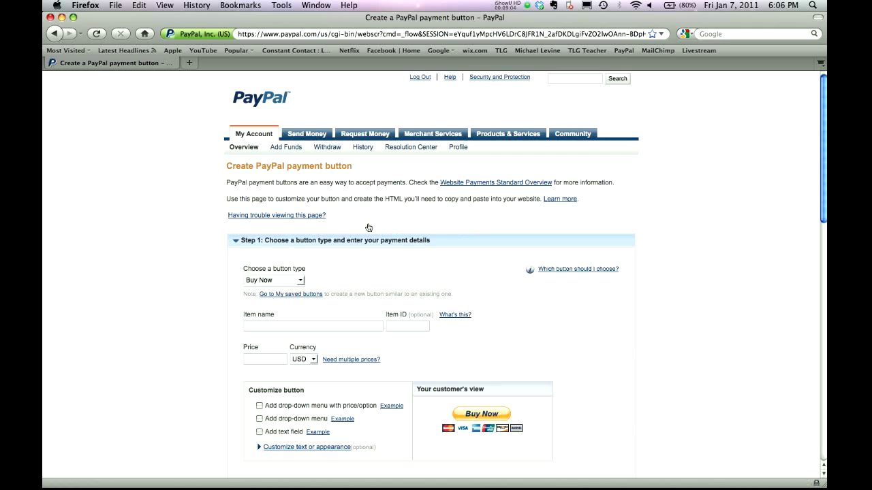
pyautogui.scroll(-2, 368, 227)
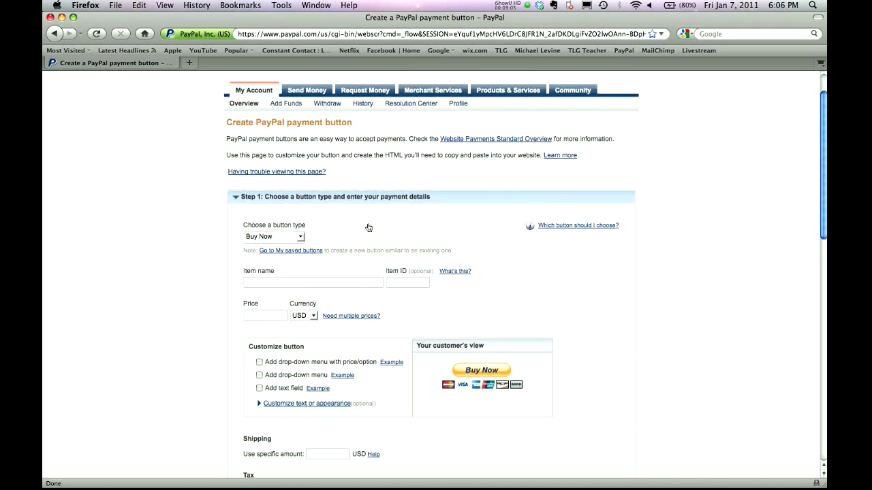
pyautogui.click(300, 235)
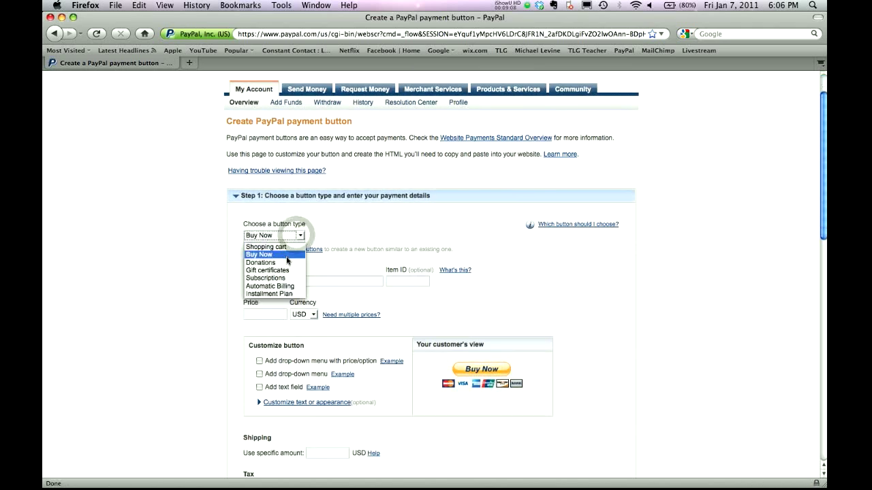
pyautogui.click(324, 228)
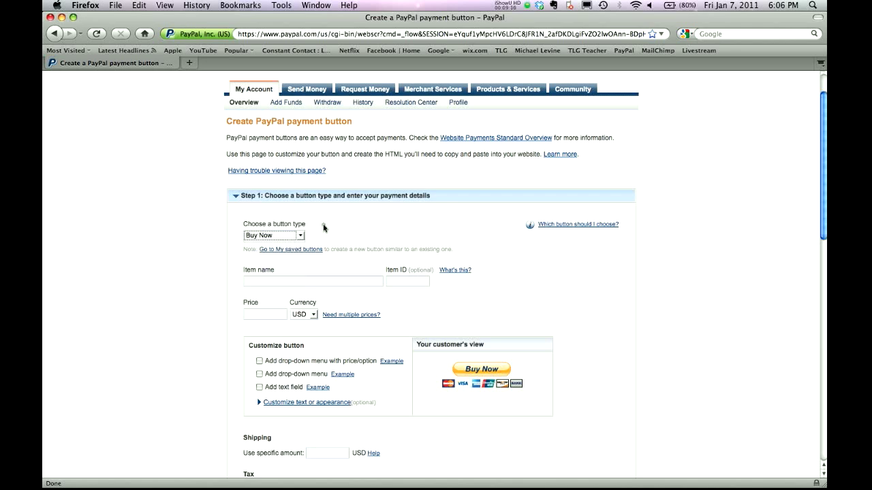
# Enter "TLG Class TEST" as the item name and "TLG class test" as the item ID
pyautogui.scroll(-2, 324, 228)
pyautogui.click(291, 243)
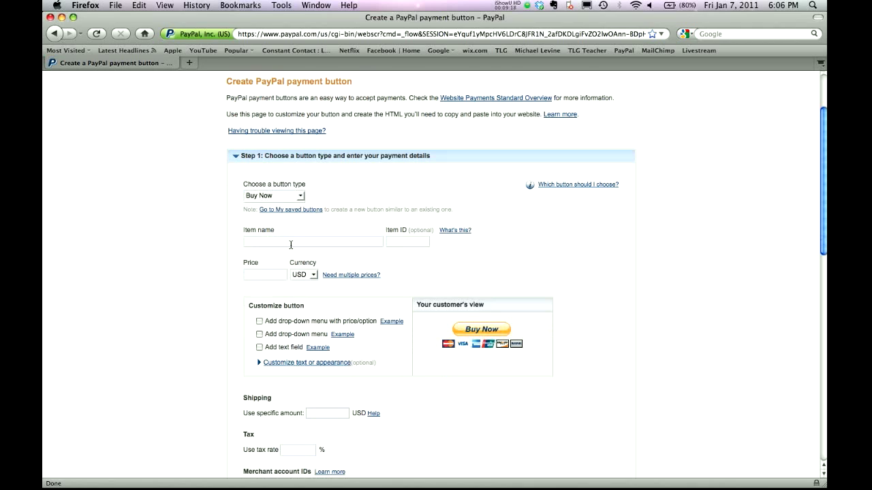
pyautogui.write('TLG ')
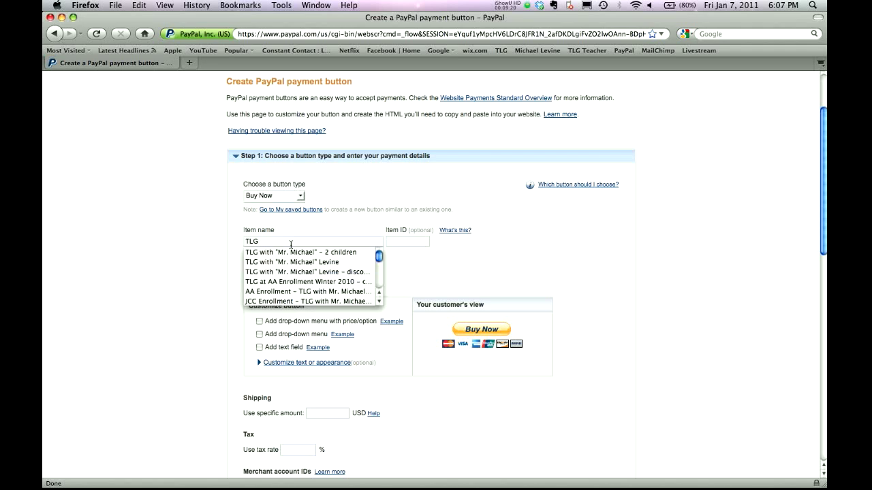
pyautogui.write('Clas')
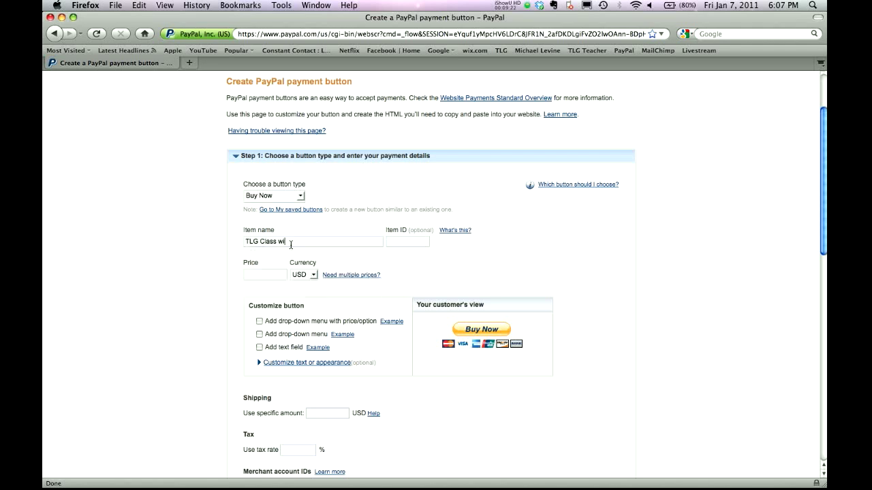
pyautogui.write('s TEST')
pyautogui.click(413, 243)
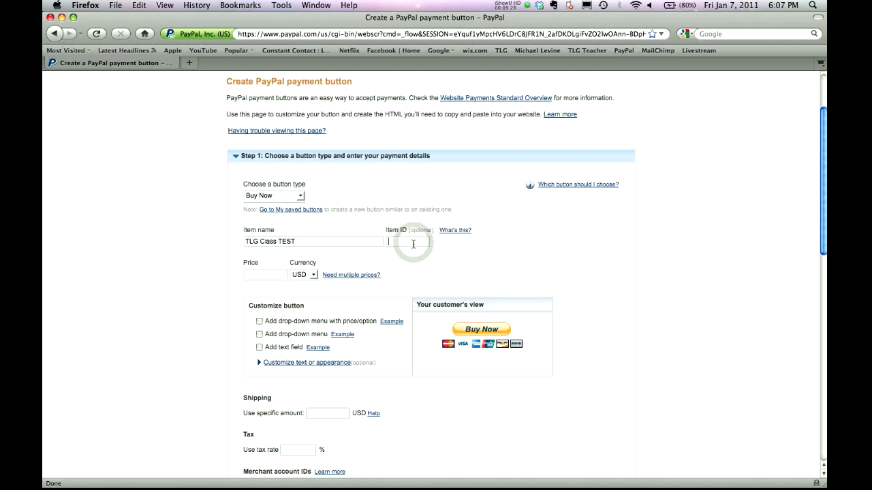
pyautogui.write('TLG class test')
pyautogui.click(475, 263)
# Set the item's price to 165.00 USD
pyautogui.click(262, 277)
pyautogui.write('165')
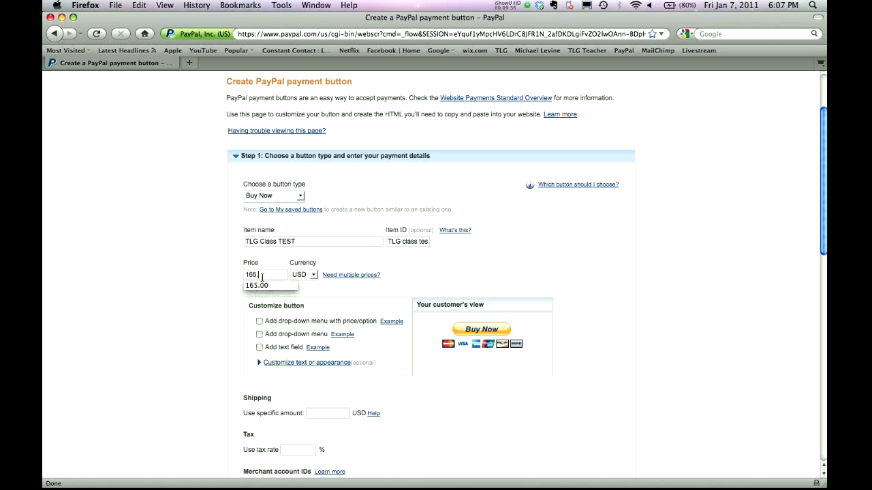
pyautogui.write('.00')
pyautogui.click(215, 275)
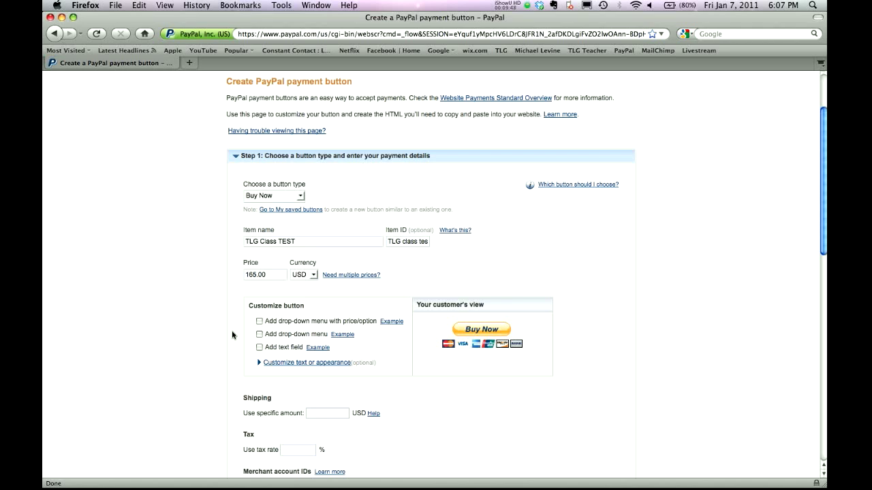
# Review the button customization, shipping, tax and merchant ID settings, and the optional inventory and profit tracking section
pyautogui.scroll(-5, 232, 334)
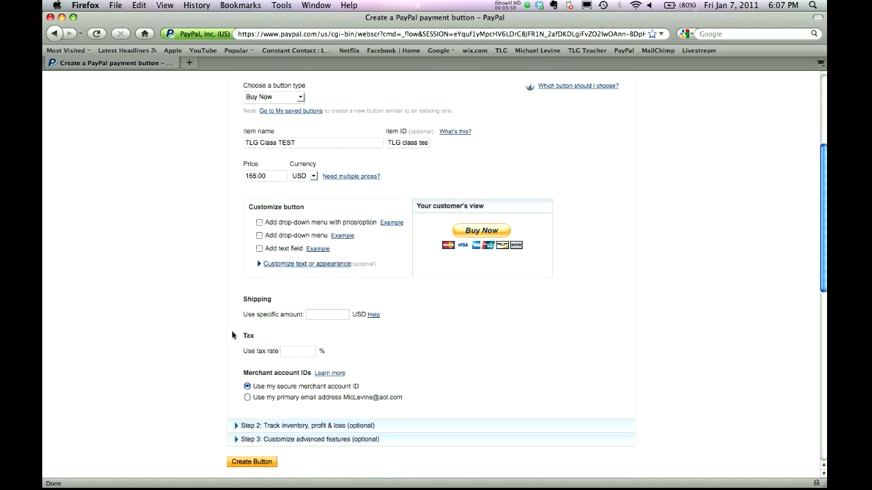
pyautogui.scroll(-2, 238, 336)
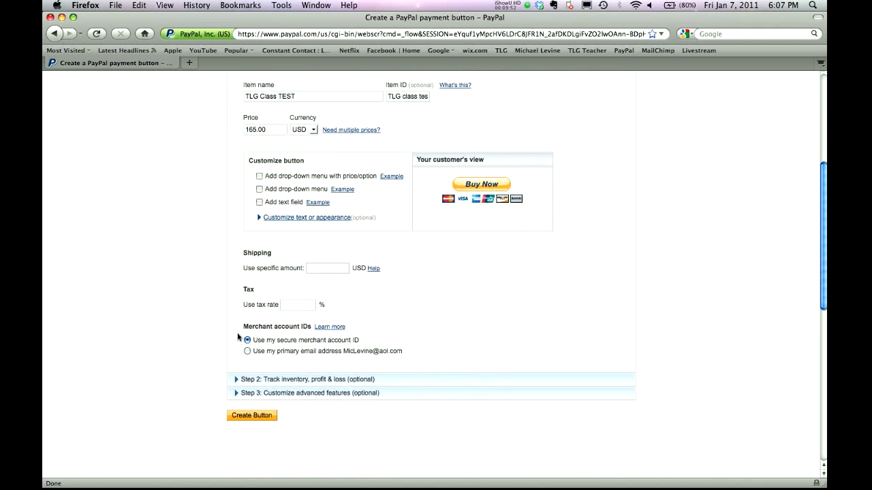
pyautogui.scroll(-1, 218, 332)
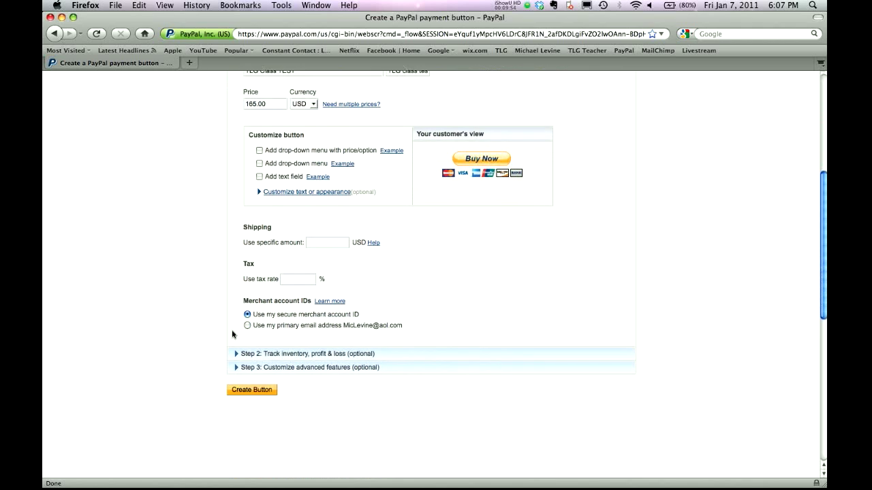
pyautogui.scroll(-1, 237, 327)
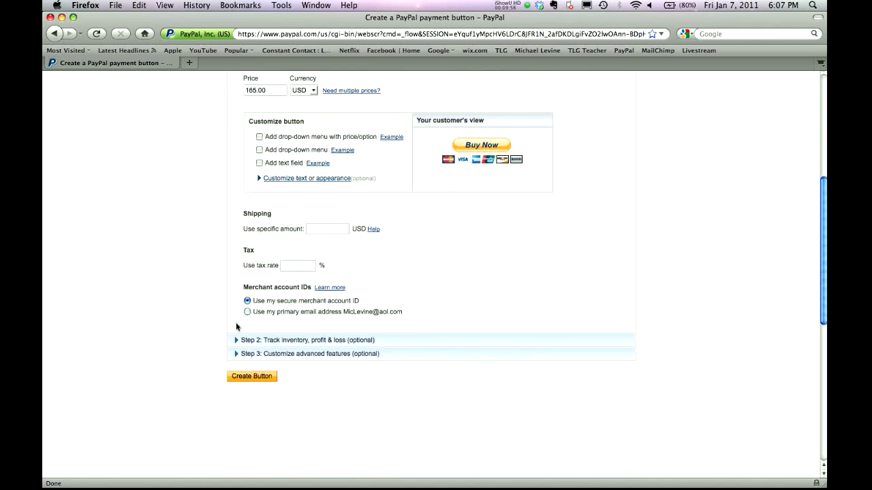
pyautogui.click(235, 341)
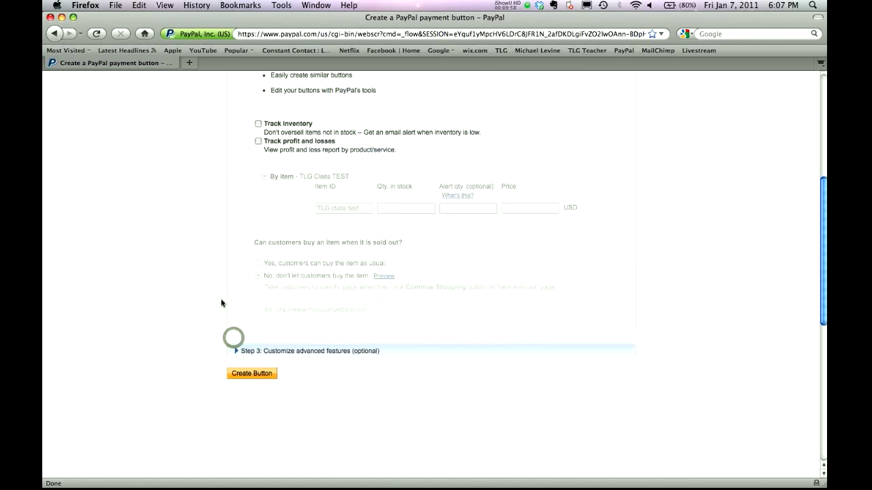
pyautogui.scroll(-2, 231, 231)
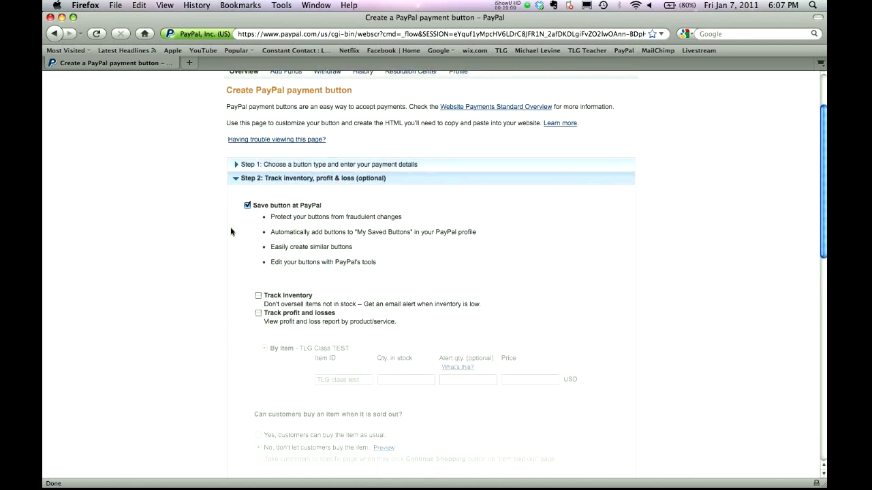
pyautogui.scroll(-5, 231, 232)
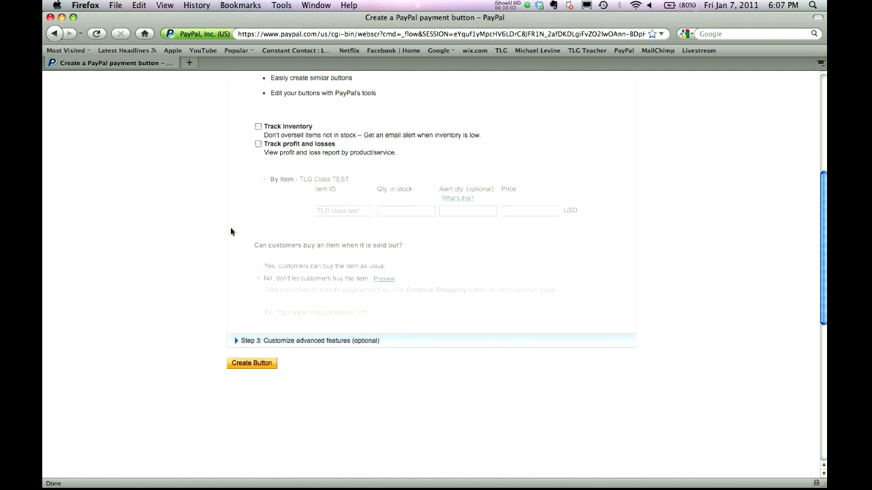
# In the advanced features section, rename the customer message box to "Your Name, Child's Name & Class Location"
pyautogui.click(251, 332)
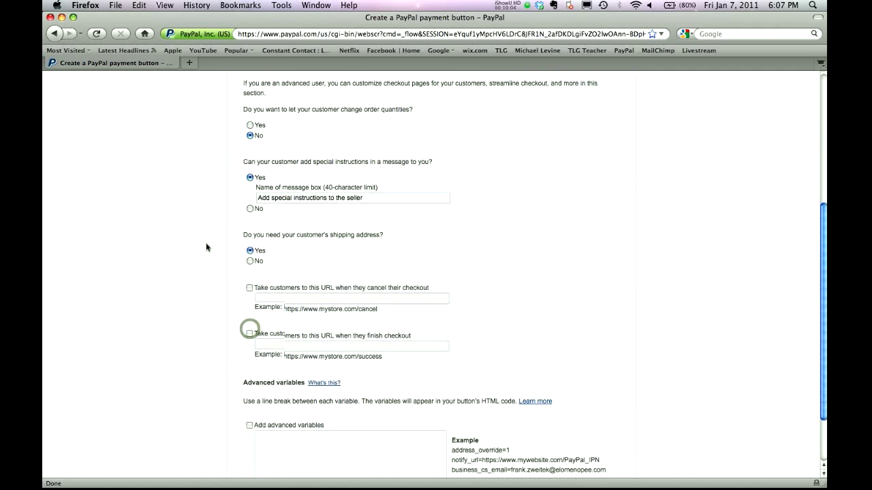
pyautogui.scroll(-1, 214, 199)
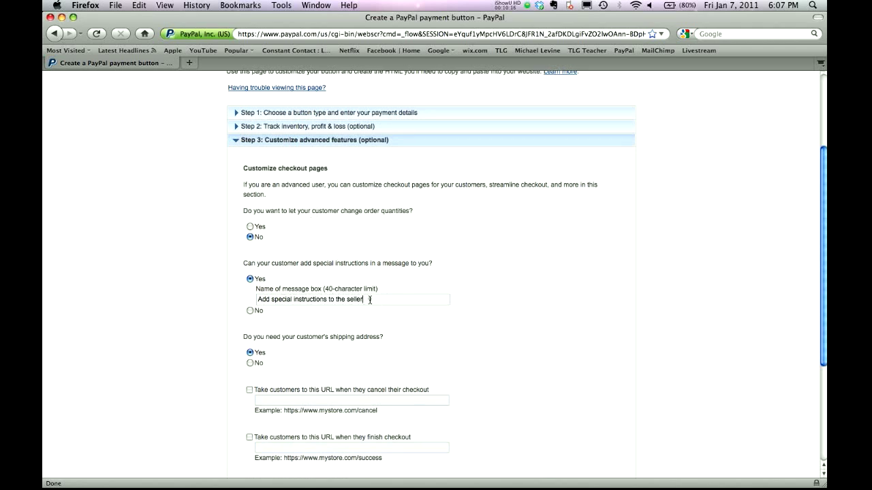
pyautogui.moveTo(370, 299); pyautogui.dragTo(257, 301)
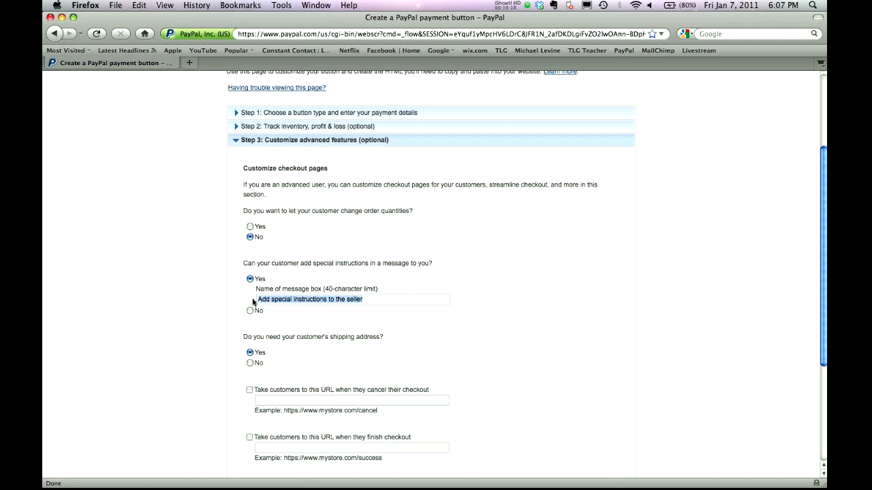
pyautogui.write('Your name')
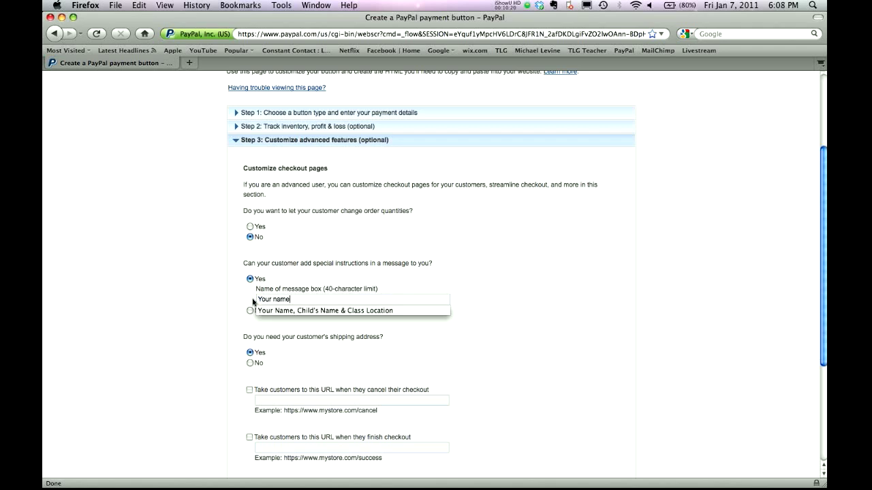
pyautogui.click(276, 311)
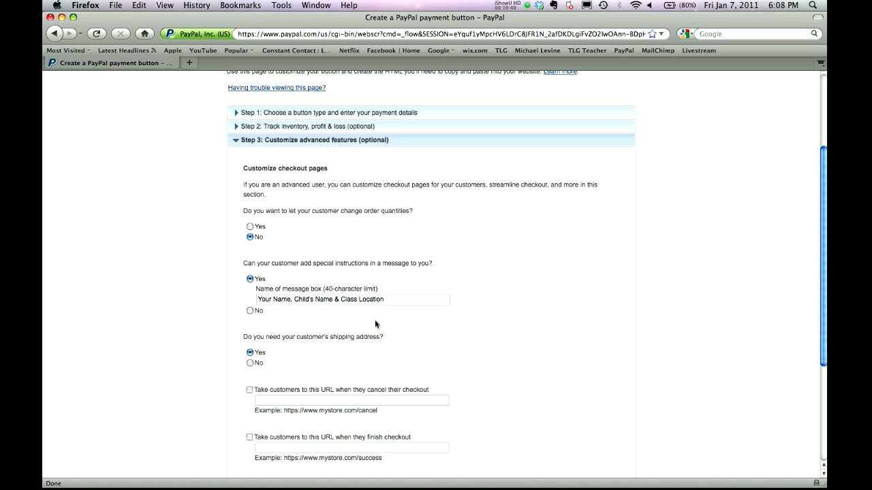
pyautogui.click(201, 302)
# Enable the redirect for customers who cancel their checkout and enter the seller's own website URL
pyautogui.scroll(-3, 201, 302)
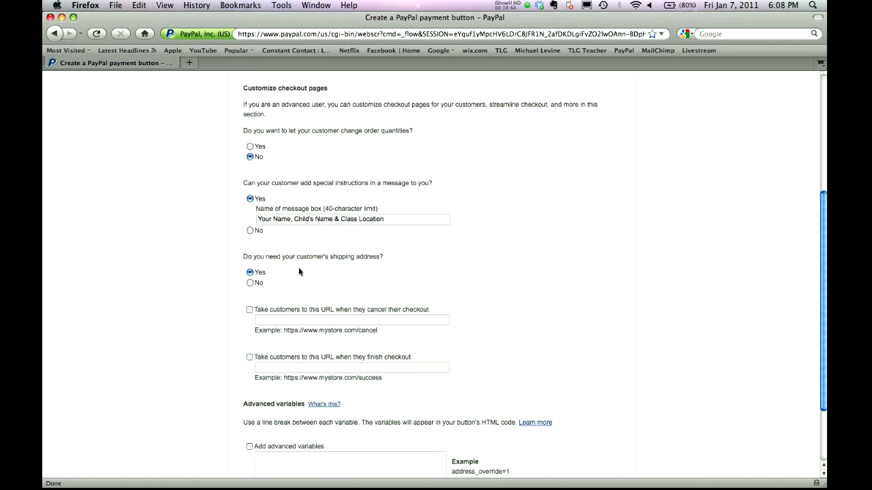
pyautogui.scroll(-1, 244, 284)
pyautogui.scroll(-3, 243, 284)
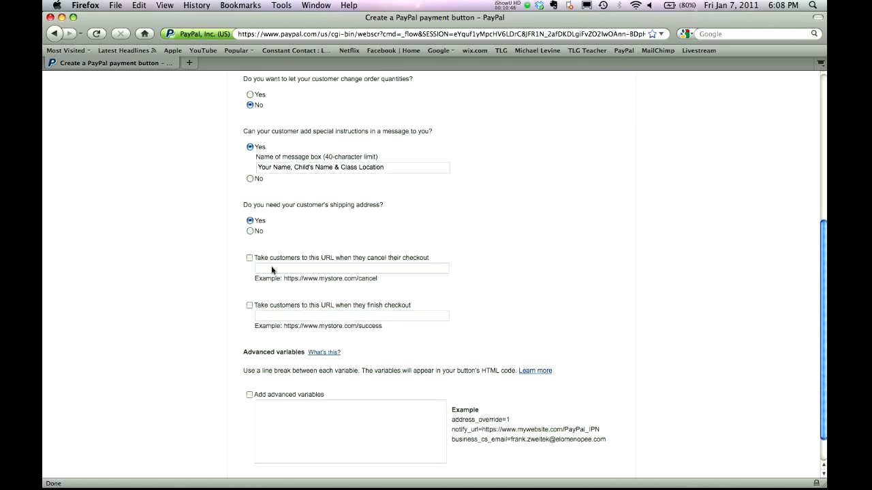
pyautogui.click(249, 258)
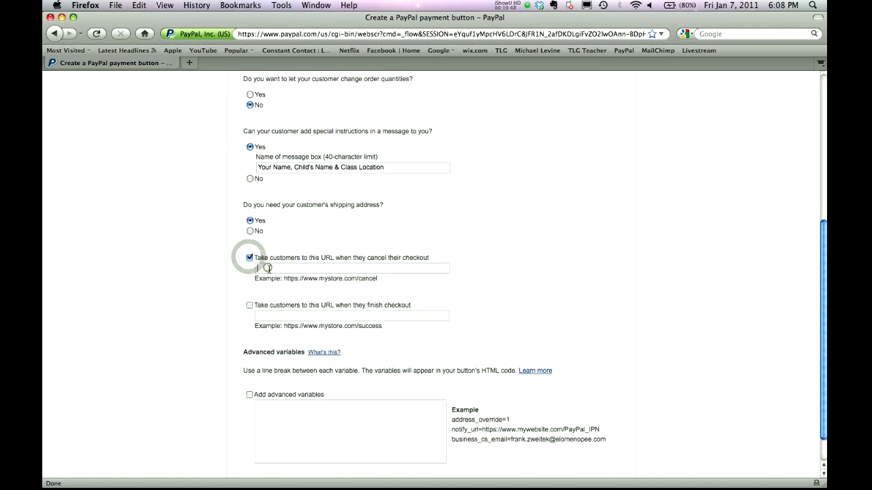
pyautogui.click(269, 269)
pyautogui.write('ht')
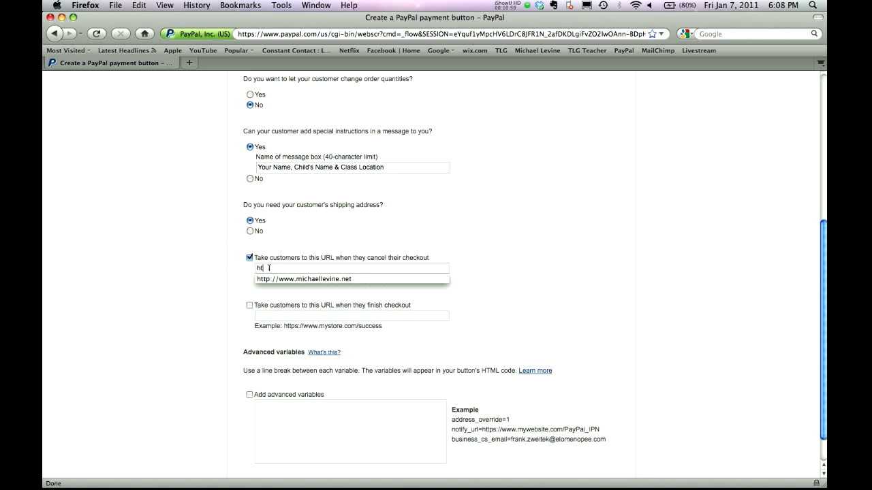
pyautogui.click(288, 279)
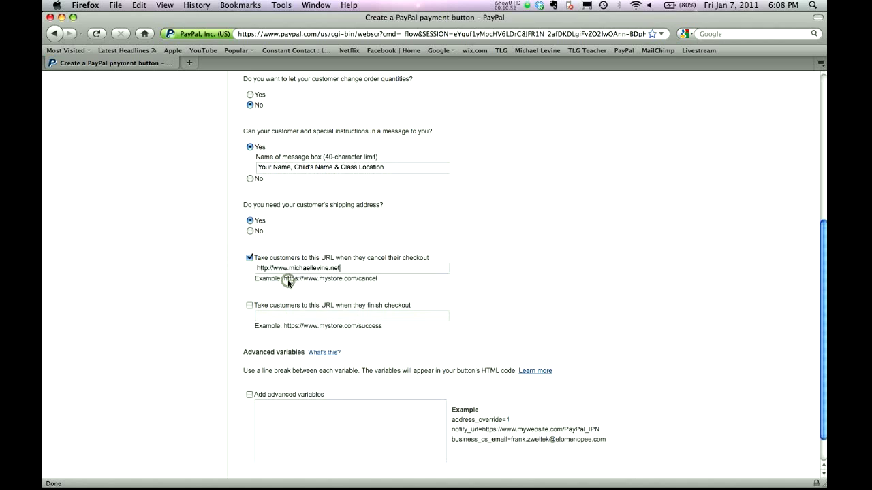
# Enable the redirect for customers who finish checkout and enter the same website URL
pyautogui.click(249, 305)
pyautogui.click(289, 318)
pyautogui.write('htpp')
pyautogui.click(305, 326)
# Create the payment button and select all of its generated website code
pyautogui.scroll(-1, 213, 311)
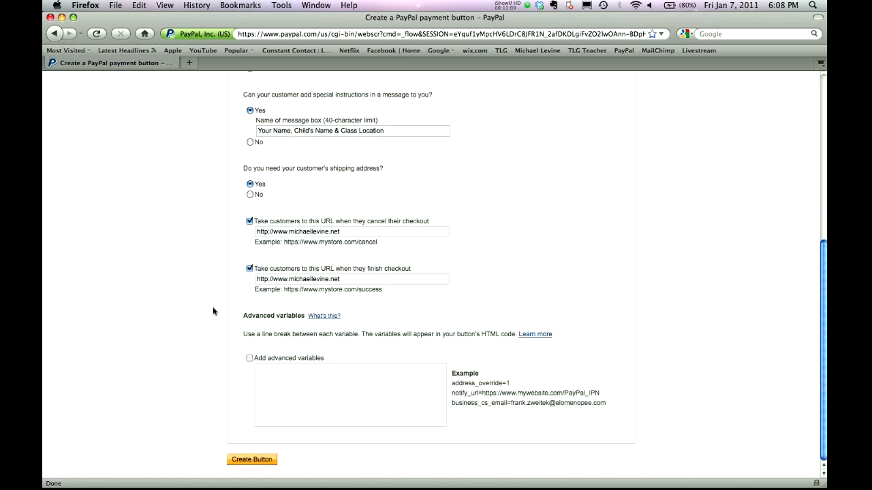
pyautogui.scroll(7, 213, 311)
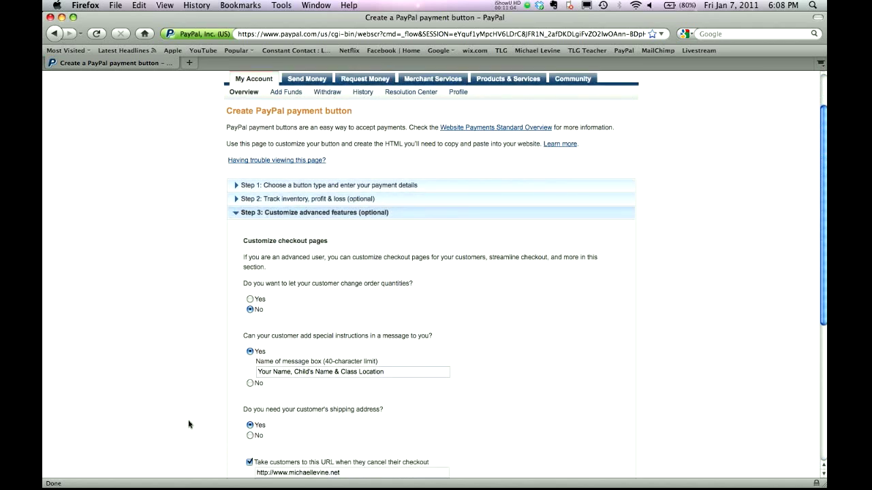
pyautogui.scroll(-7, 191, 425)
pyautogui.click(250, 467)
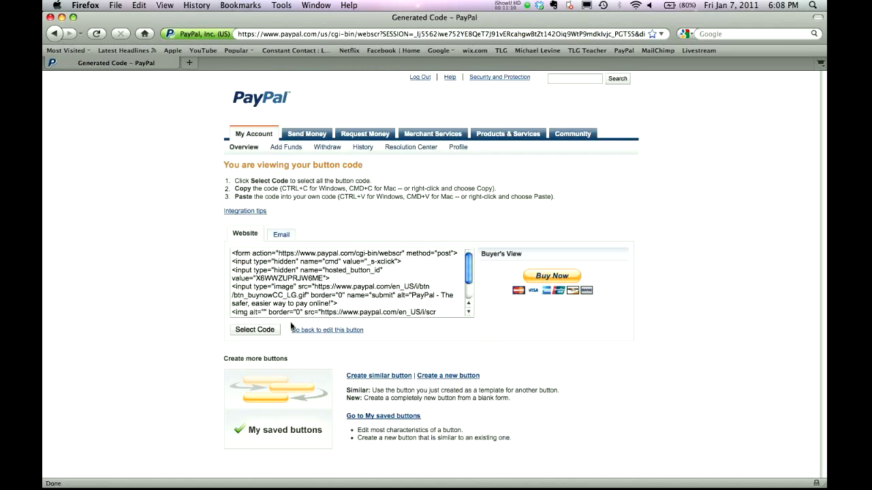
pyautogui.click(285, 294)
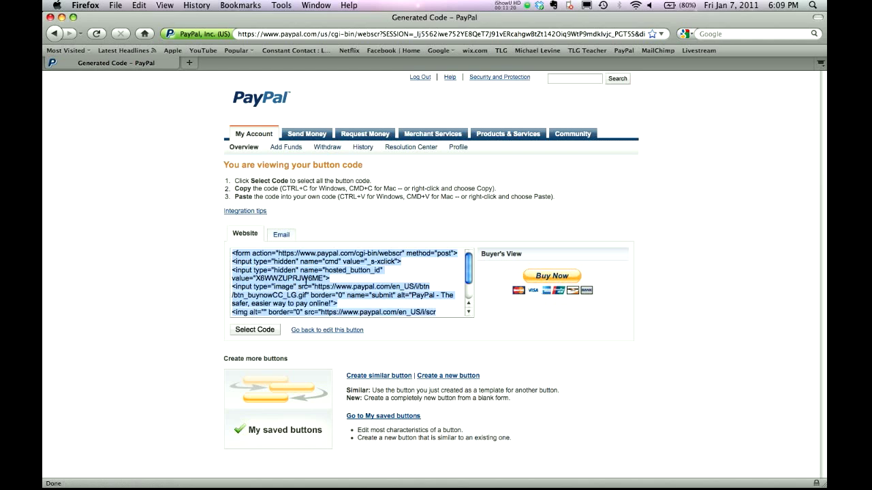
# Show the new button's email payment link and copy the whole URL
pyautogui.click(277, 236)
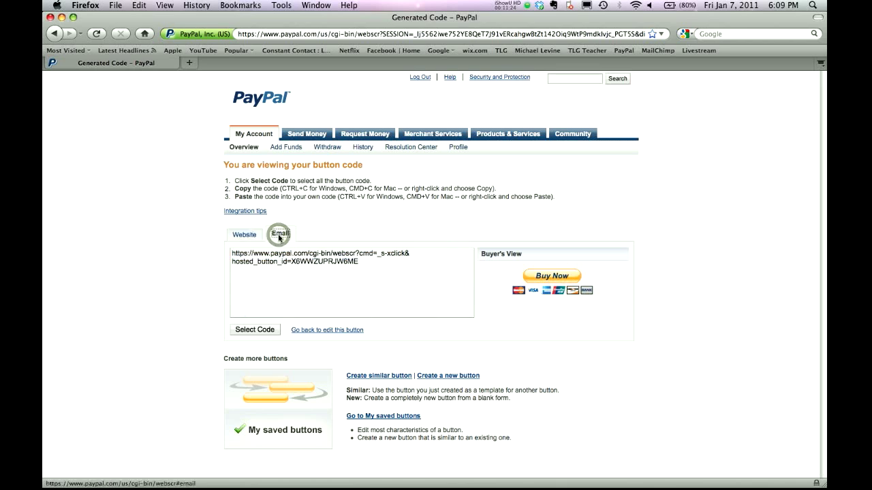
pyautogui.moveTo(293, 253); pyautogui.dragTo(368, 263)
pyautogui.tripleClick(367, 264)
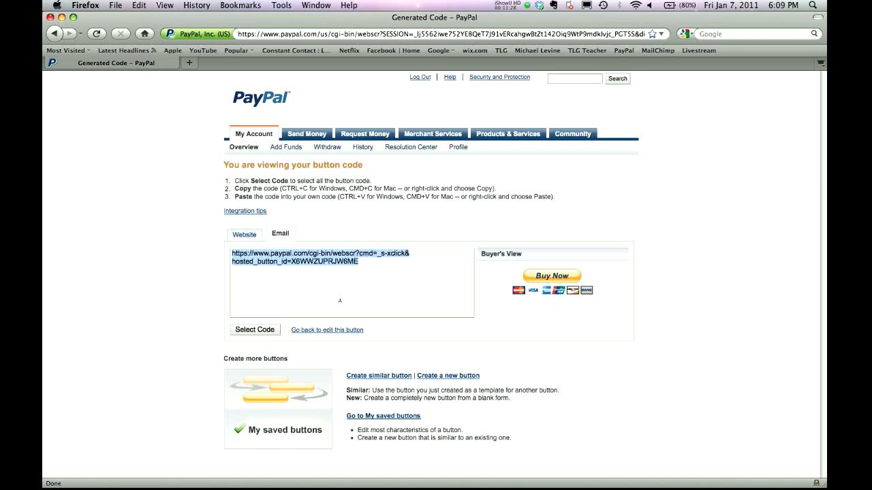
# Load the copied payment link in a new browser window to check its checkout page, and close that window
pyautogui.click(116, 5)
pyautogui.click(119, 15)
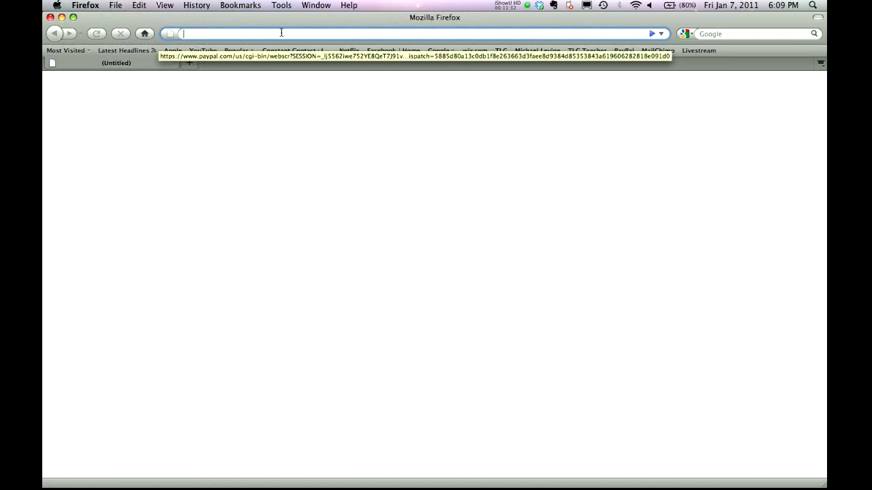
pyautogui.write('https://www.paypal.com/cgi-bin/webscr?cmd=_s-xclick&hosted_button_id=X6WWZUPRJW6ME')
pyautogui.press('Return')
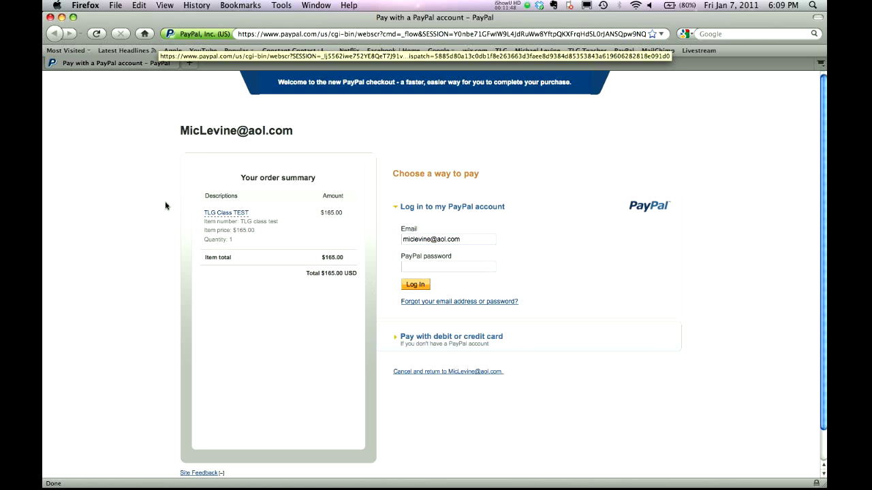
pyautogui.click(51, 18)
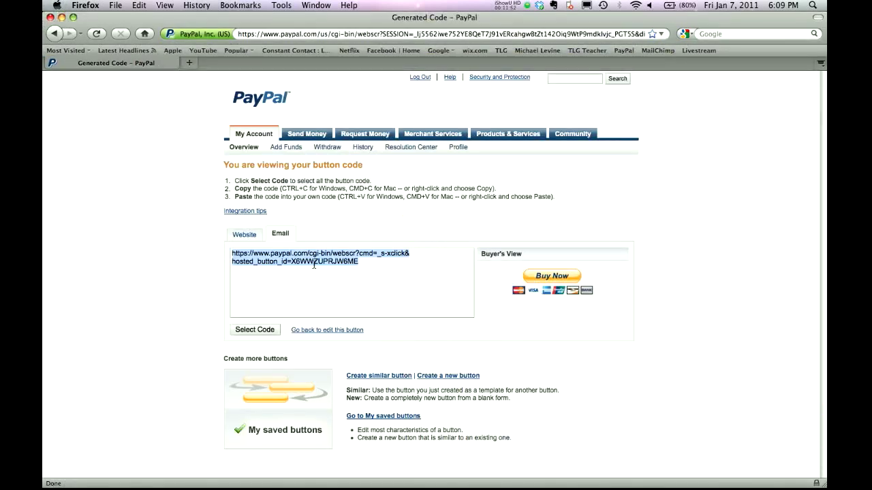
# Switch to the registration page in Google Docs and link the word HERE in the $165 line to the copied PayPal payment link
pyautogui.press('super+Tab')
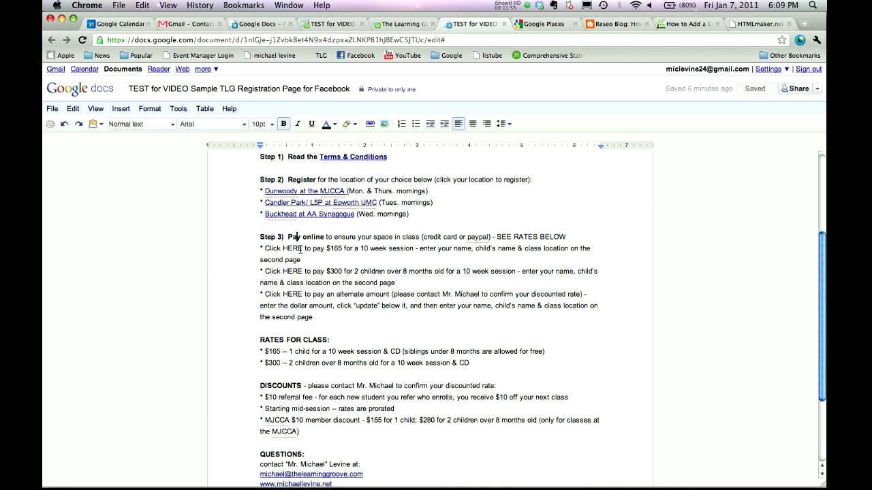
pyautogui.click(301, 249)
pyautogui.click(296, 248)
pyautogui.doubleClick(296, 248)
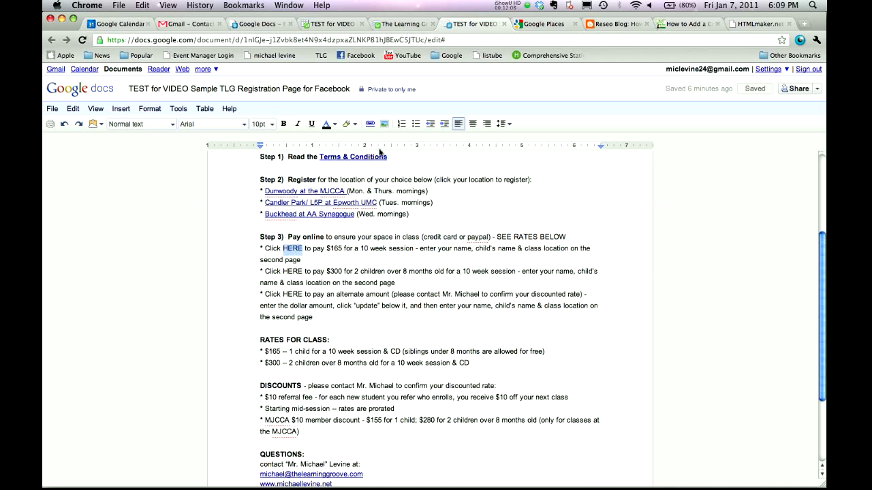
pyautogui.click(368, 124)
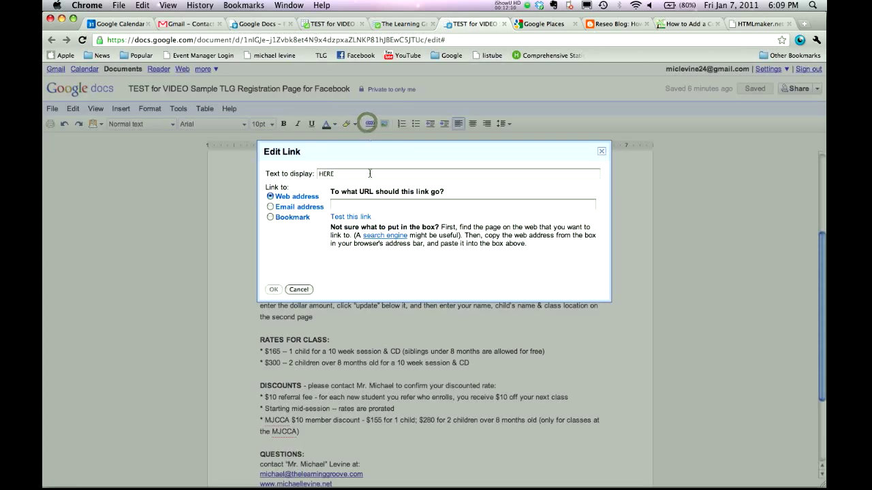
pyautogui.write('https://www.paypal.com/cgi-bin/webscr?cmd=_s-xclick&hosted_button_id=X6WWZUPRJW6ME')
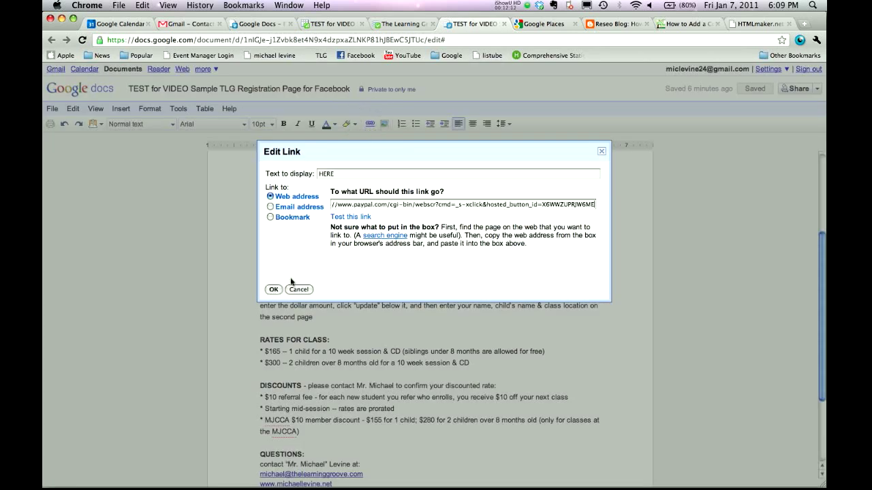
pyautogui.click(273, 290)
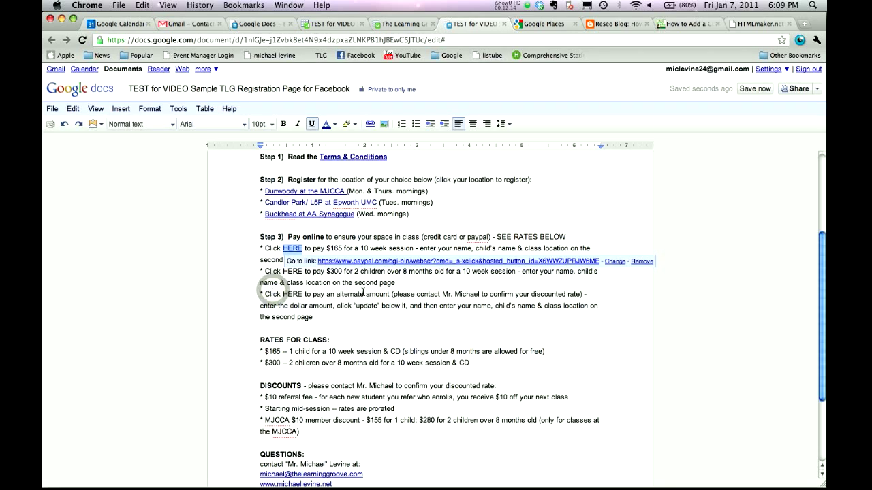
pyautogui.click(363, 292)
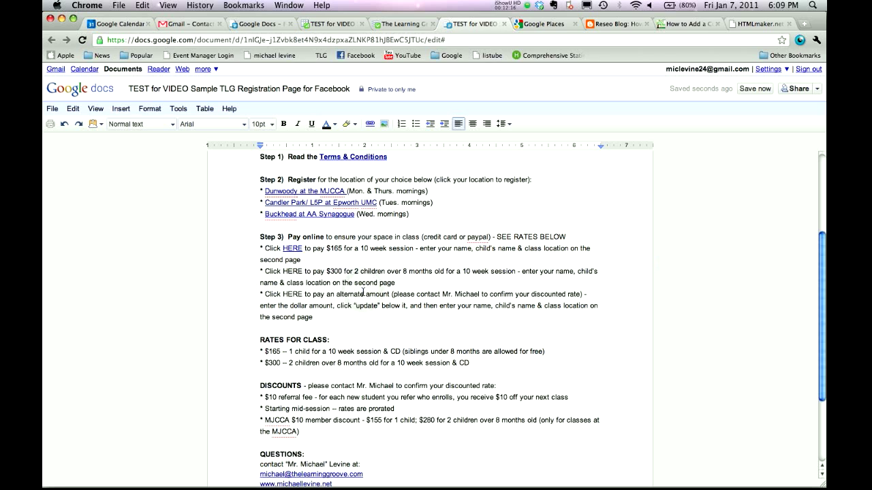
# Switch back to PayPal in Firefox and start a similar button based on the one just created
pyautogui.click(300, 271)
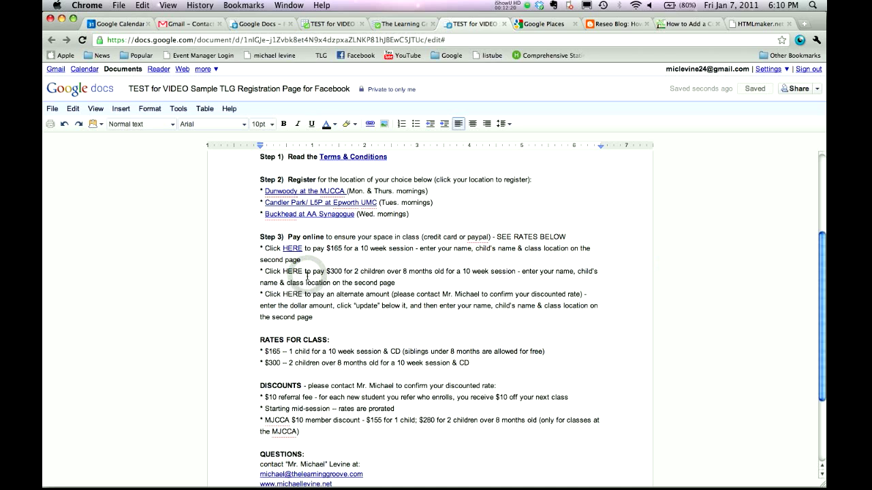
pyautogui.press('super+Tab')
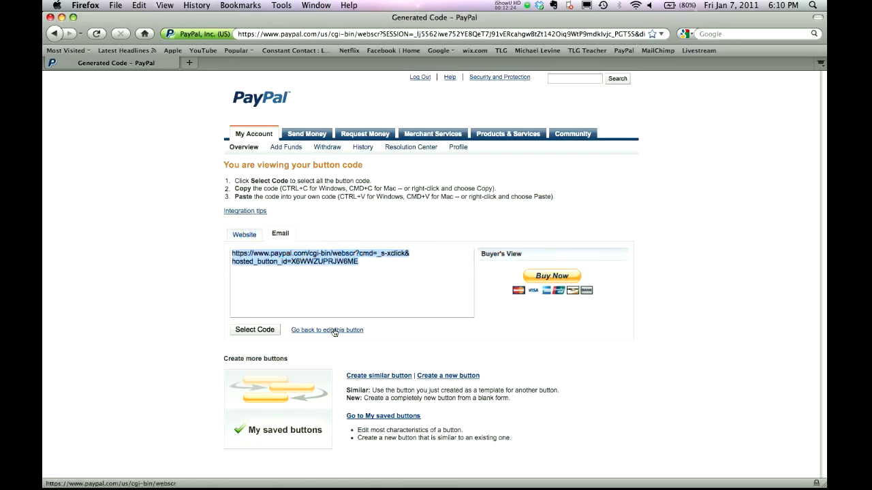
pyautogui.click(380, 378)
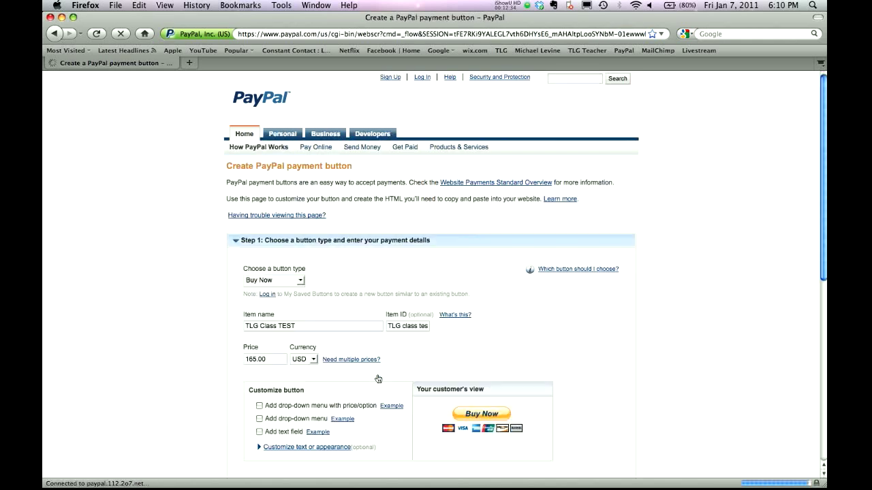
# Set the item name to "TLG Class TEST - 2 children", the item ID to "TLG class test - 2 kids" and the price to 300.00
pyautogui.click(307, 326)
pyautogui.write('- 2 child')
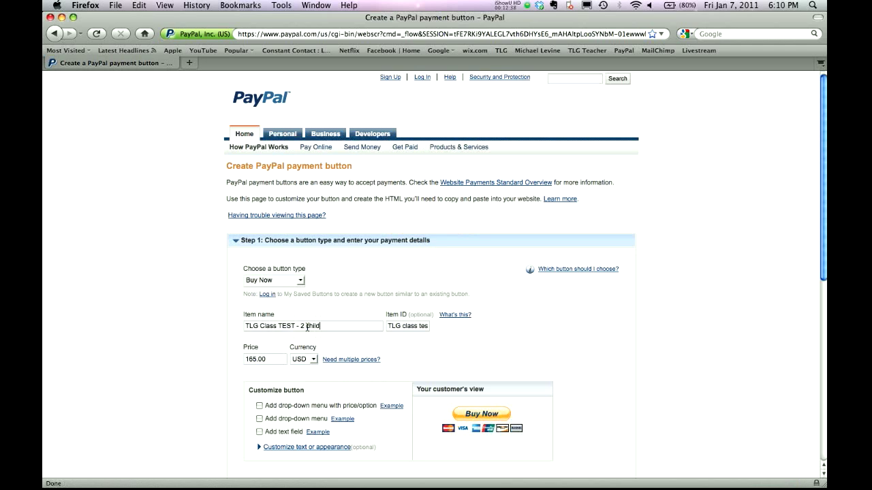
pyautogui.click(424, 327)
pyautogui.write('t- 2 kids')
pyautogui.doubleClick(254, 360)
pyautogui.write('300.00')
pyautogui.click(242, 370)
pyautogui.click(206, 329)
# Create the two-children payment button and copy its email payment link
pyautogui.scroll(-8, 208, 333)
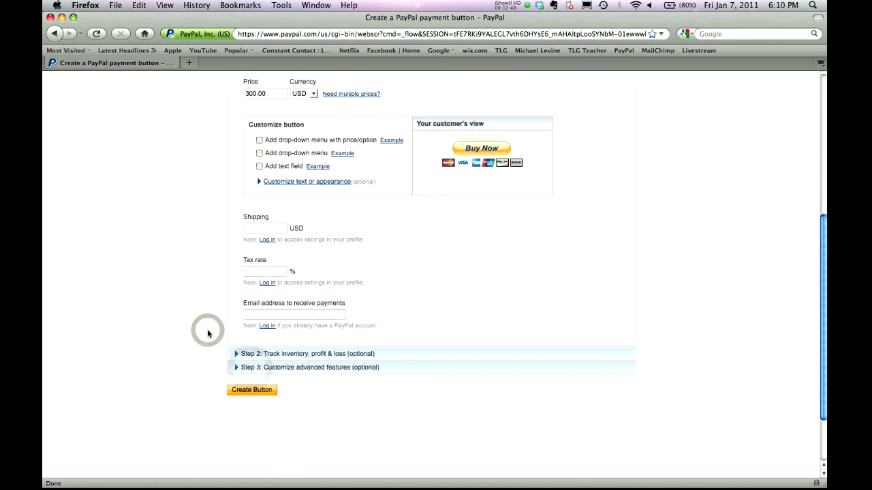
pyautogui.scroll(-2, 207, 334)
pyautogui.click(259, 351)
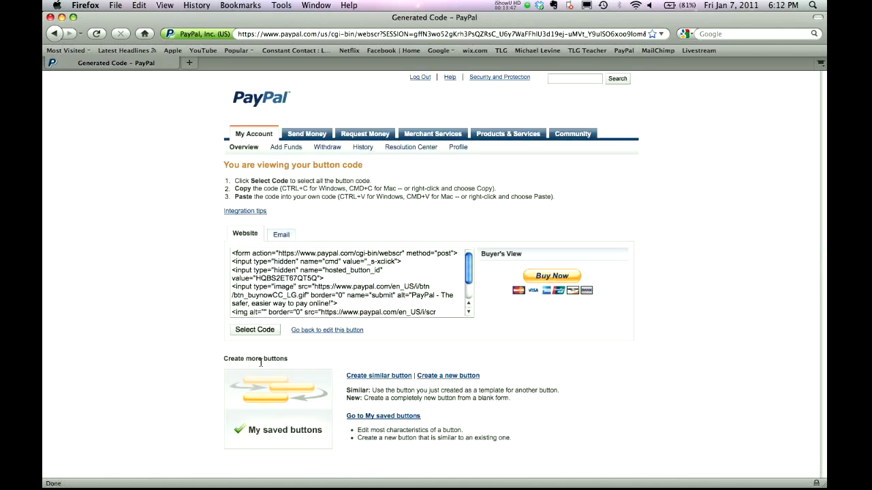
pyautogui.click(281, 235)
pyautogui.moveTo(368, 267); pyautogui.dragTo(216, 250)
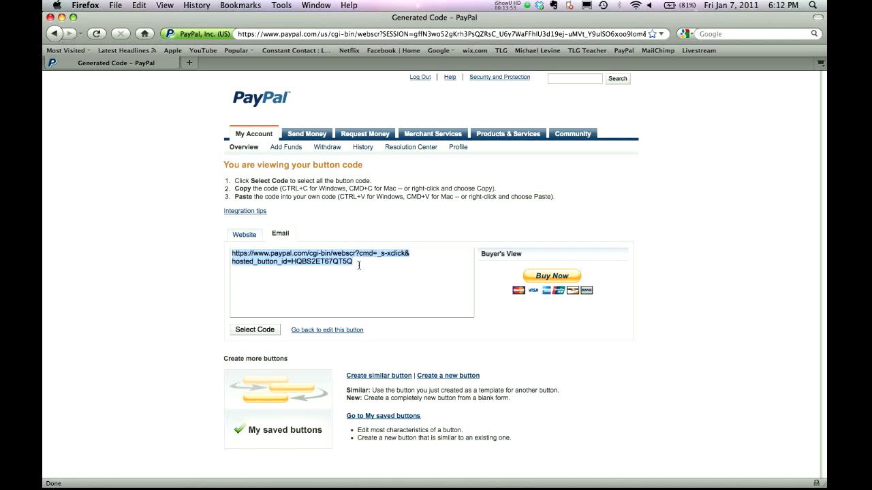
# In the Google Docs registration page, link HERE in the $300 line to the copied payment link and test the link
pyautogui.press('super+Tab')
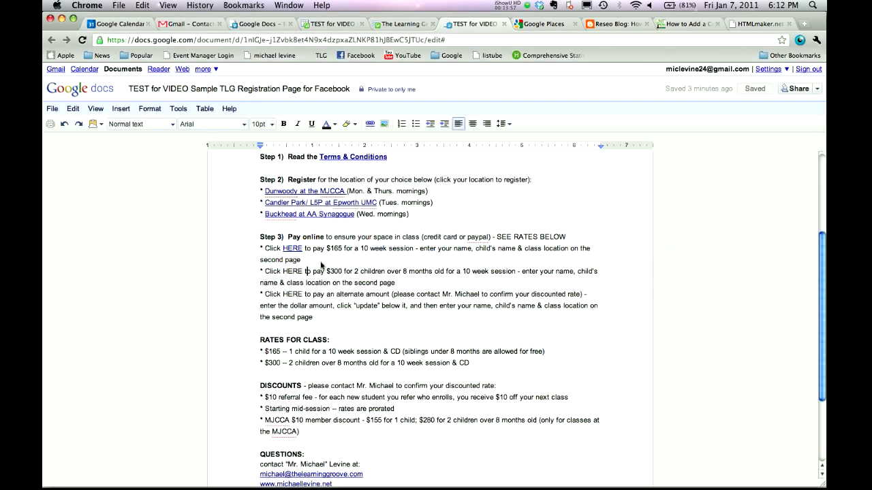
pyautogui.doubleClick(299, 273)
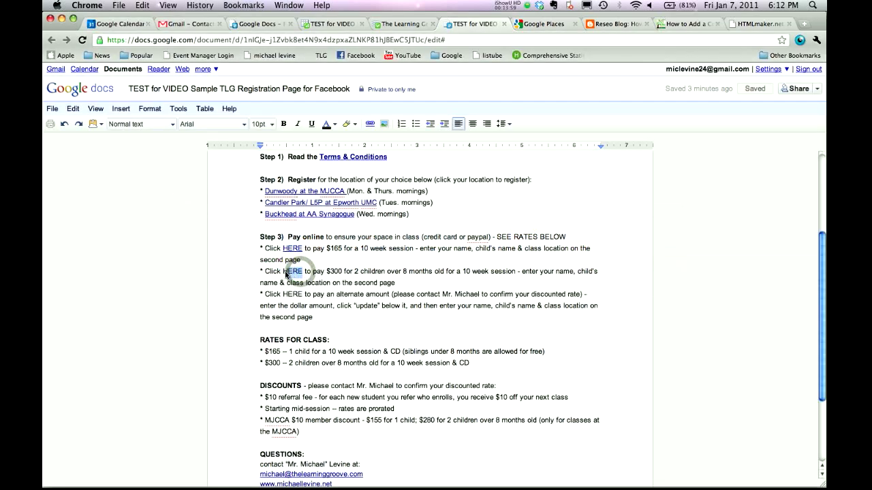
pyautogui.click(371, 124)
pyautogui.write('https://www.paypal.com/cgi-bin/webscr?cmd=_s-xclick&hosted_button_id=HQBS2ET67QTSQ')
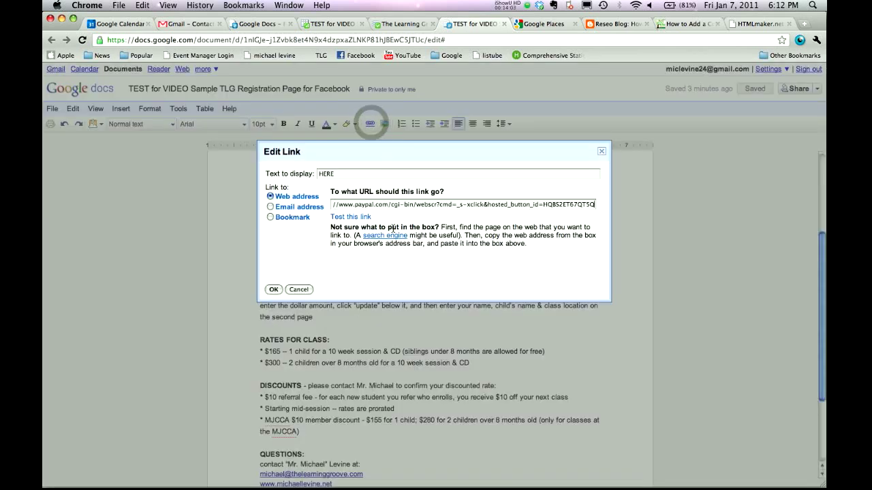
pyautogui.click(273, 290)
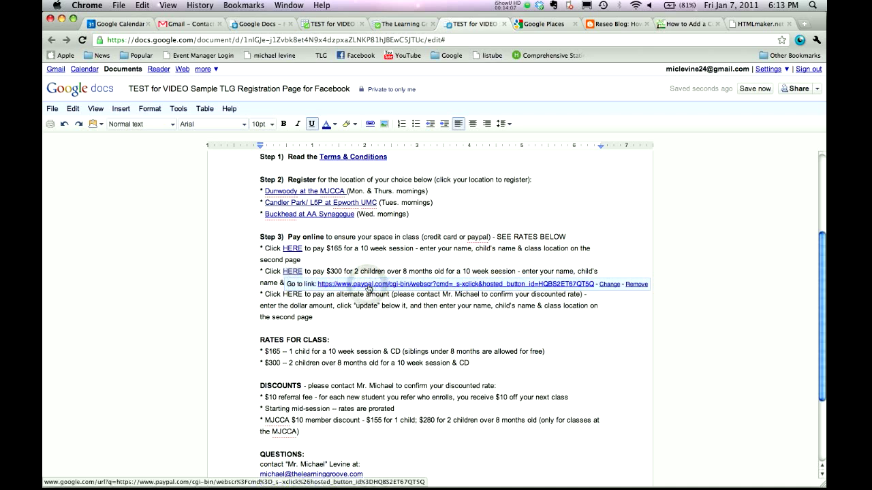
pyautogui.click(391, 288)
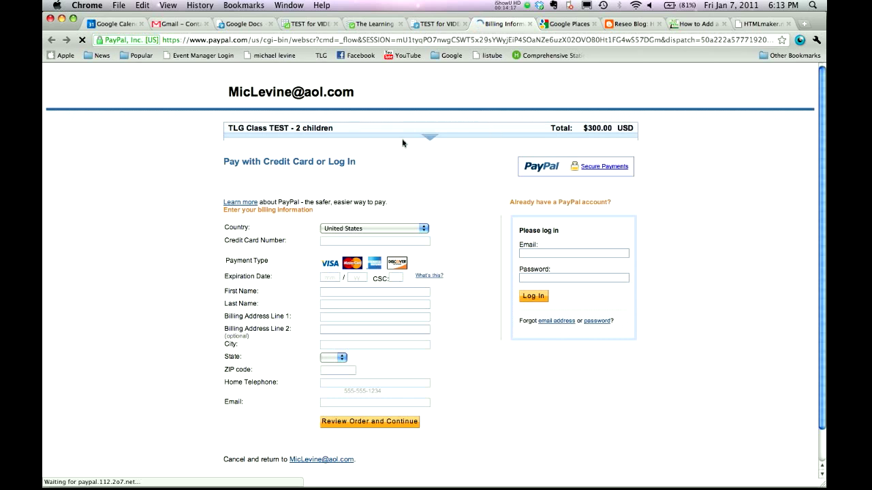
pyautogui.click(530, 24)
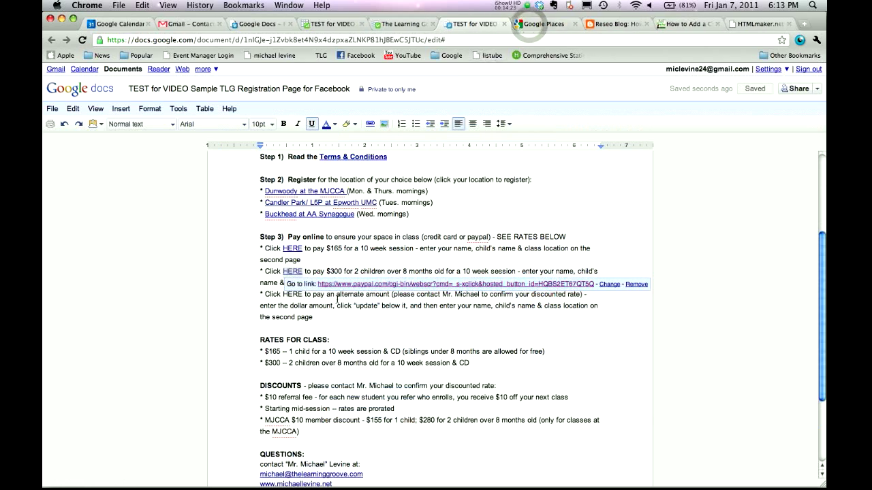
pyautogui.click(328, 299)
pyautogui.doubleClick(300, 294)
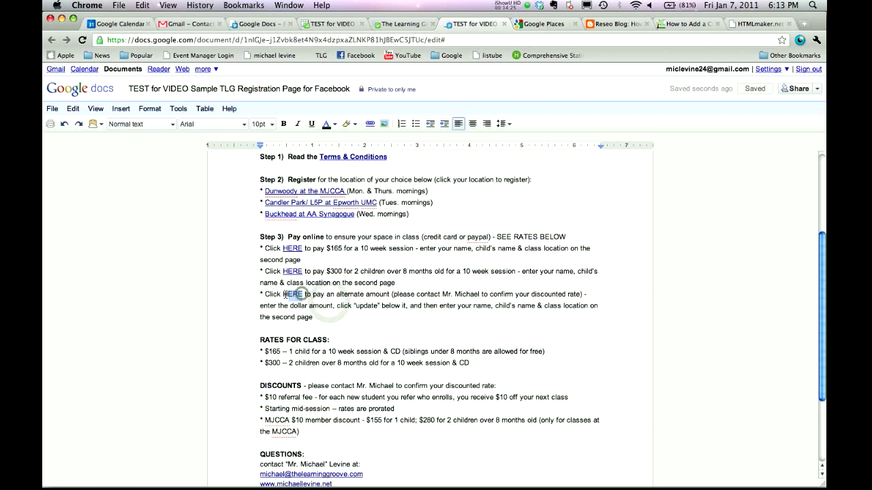
pyautogui.click(297, 305)
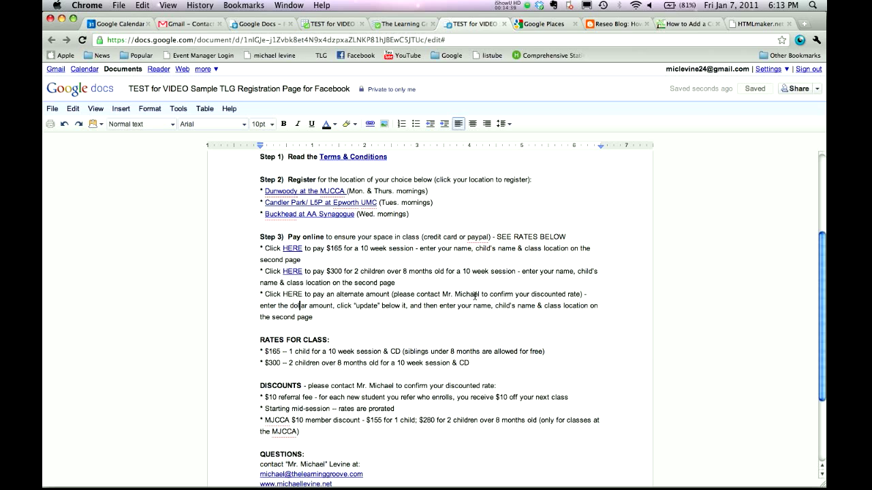
# Switch to PayPal in Firefox and start a similar button from the saved "TLG Class TEST" button
pyautogui.press('super+Tab')
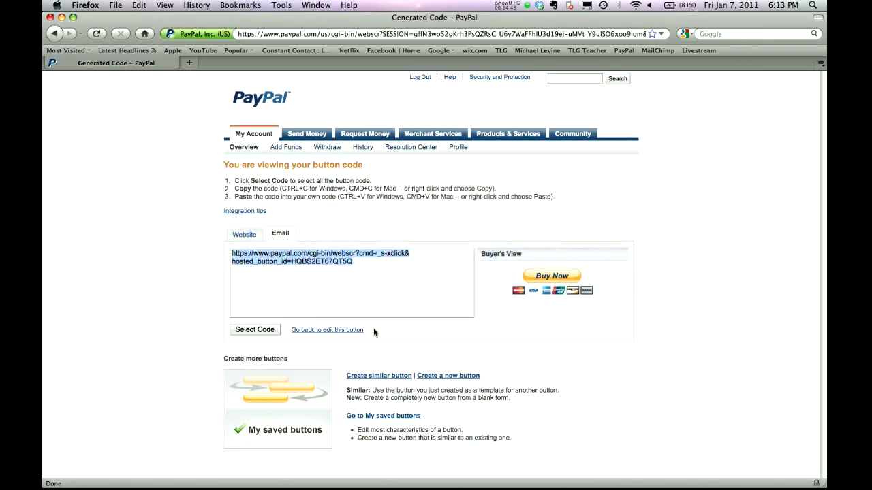
pyautogui.click(431, 139)
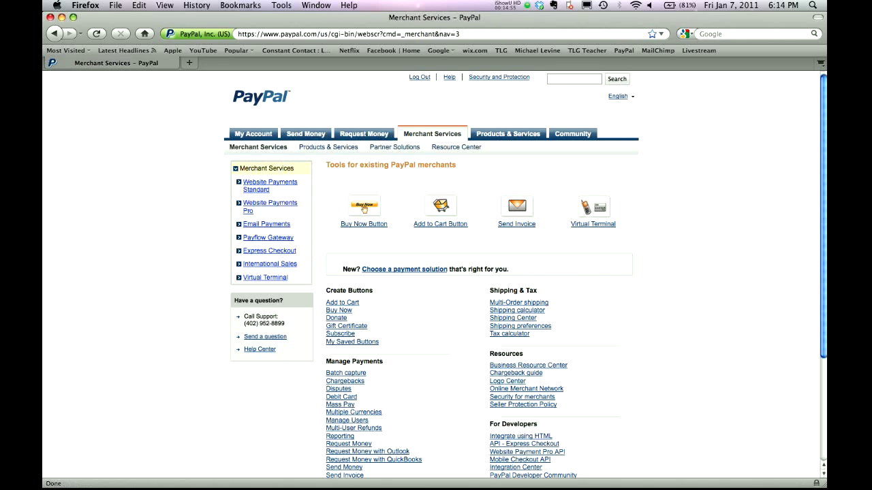
pyautogui.click(363, 346)
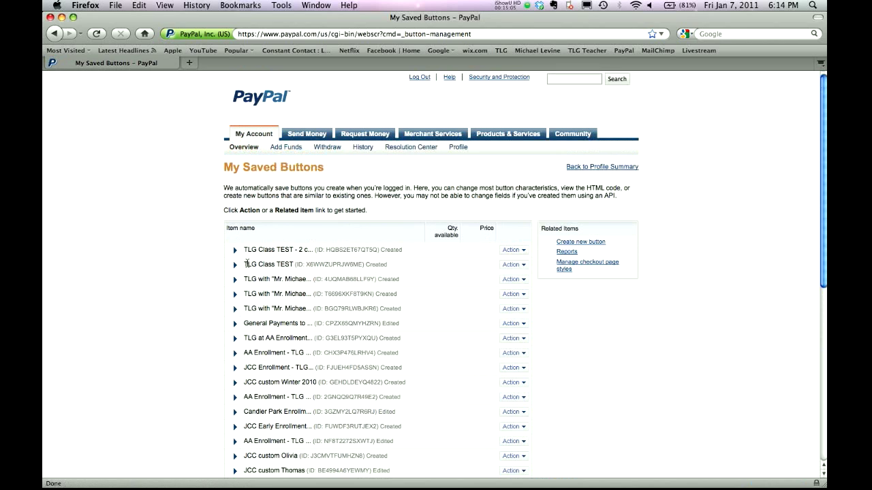
pyautogui.click(523, 264)
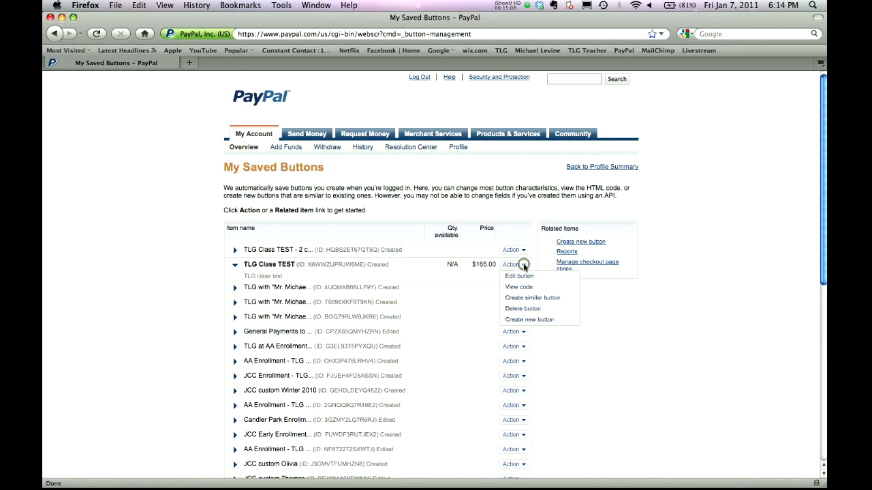
pyautogui.click(530, 298)
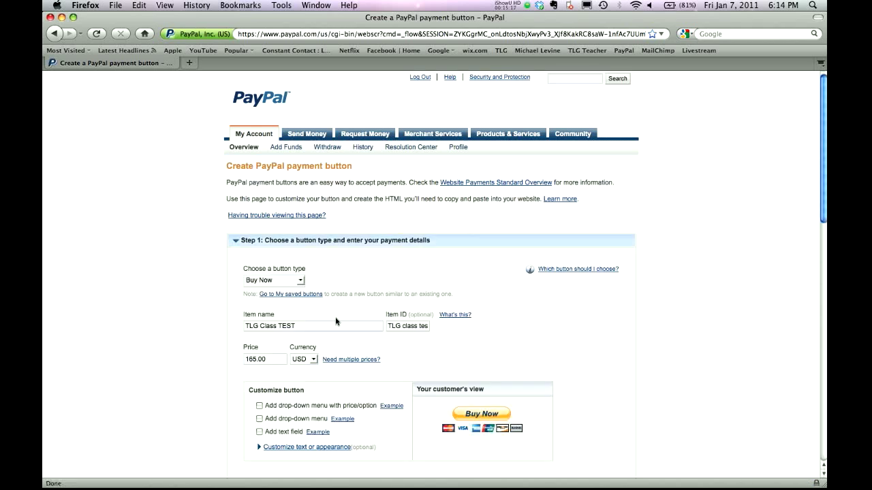
# Set the item name to "TLG Class TEST - custom payment" and the item ID to "TLG class test - custom"
pyautogui.write('- open')
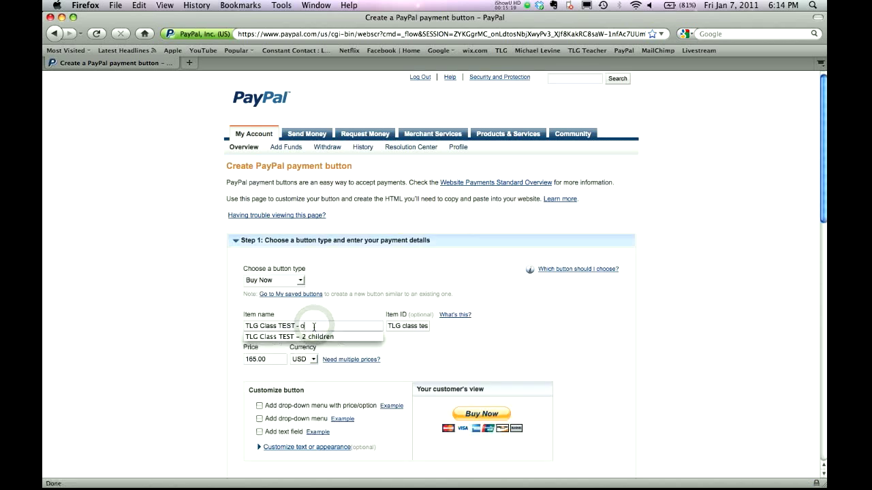
pyautogui.press('BackSpace')
pyautogui.press('BackSpace')
pyautogui.press('BackSpace')
pyautogui.press('BackSpace')
pyautogui.write('custom pa')
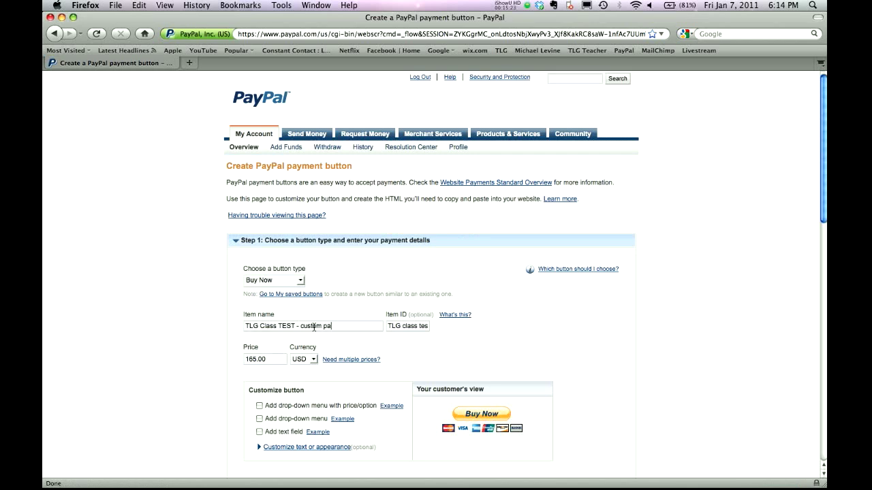
pyautogui.write('t')
pyautogui.write(' - custom')
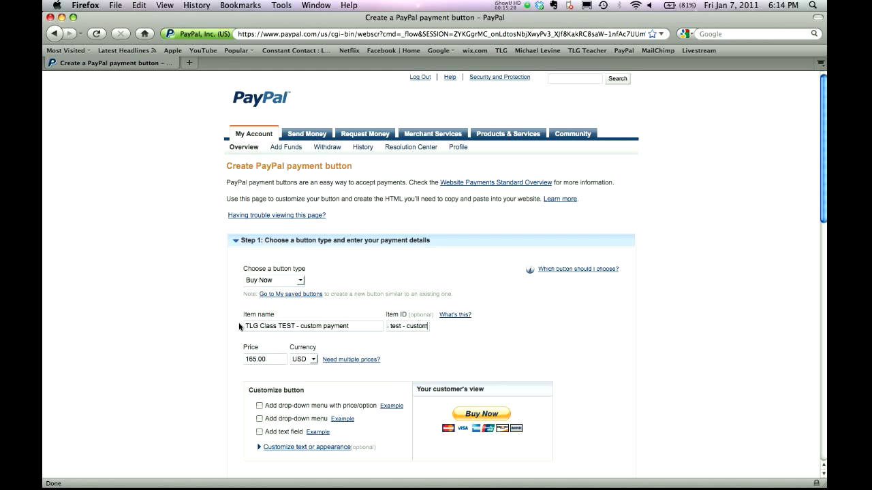
# Clear the price of the custom payment button and leave it blank
pyautogui.click(202, 326)
pyautogui.moveTo(273, 359); pyautogui.dragTo(237, 358)
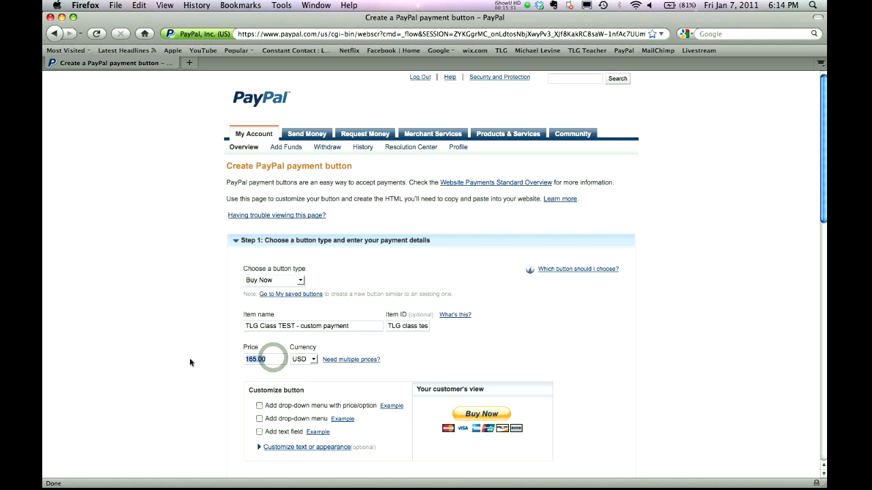
pyautogui.press('BackSpace')
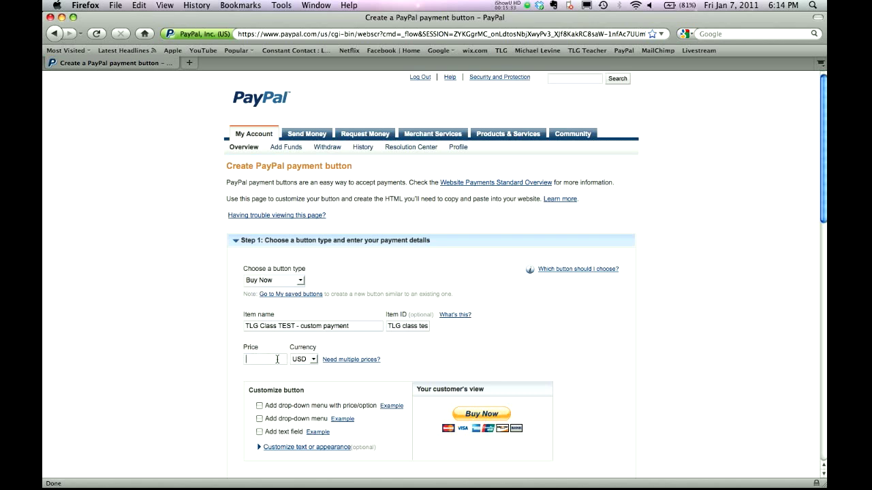
pyautogui.click(221, 348)
# Check the custom payment button's advanced checkout features and create the button with those settings
pyautogui.scroll(-3, 221, 351)
pyautogui.scroll(-3, 219, 350)
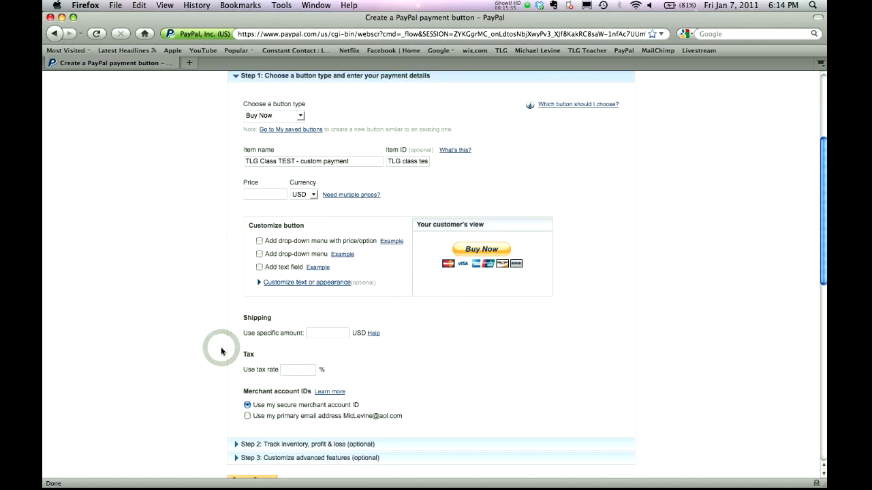
pyautogui.scroll(-2, 224, 352)
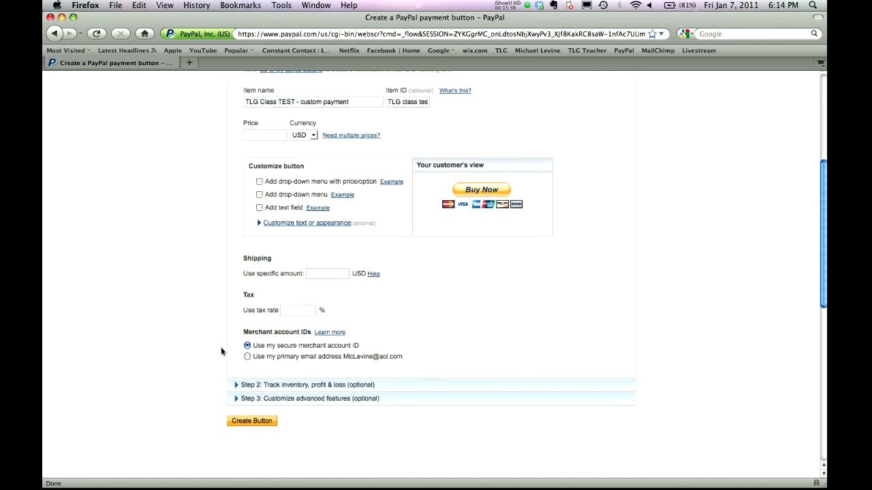
pyautogui.click(248, 397)
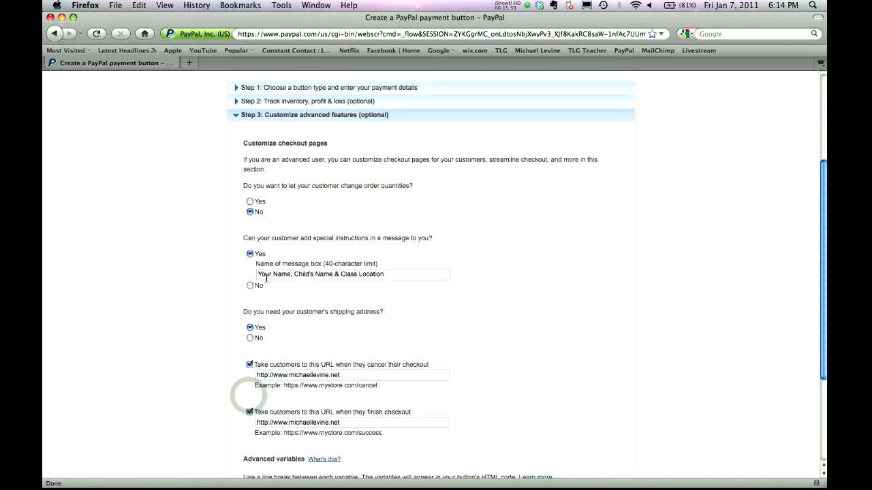
pyautogui.scroll(-2, 311, 255)
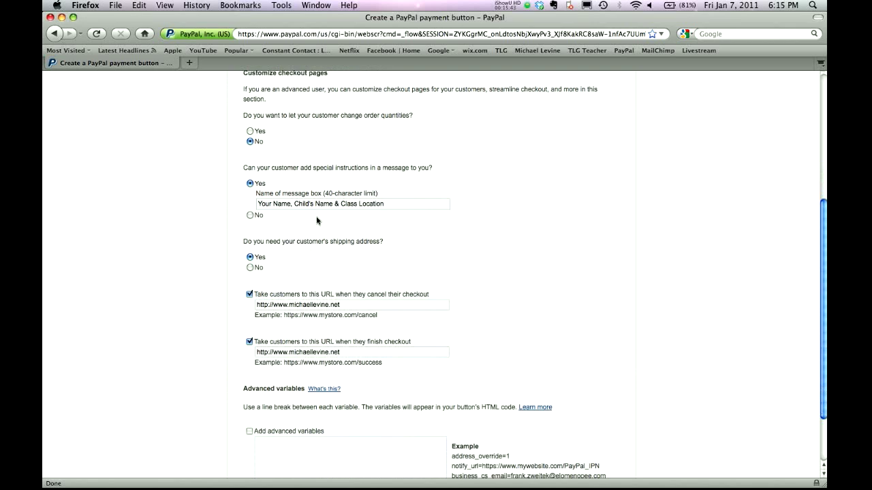
pyautogui.scroll(-1, 316, 339)
pyautogui.scroll(-1, 316, 339)
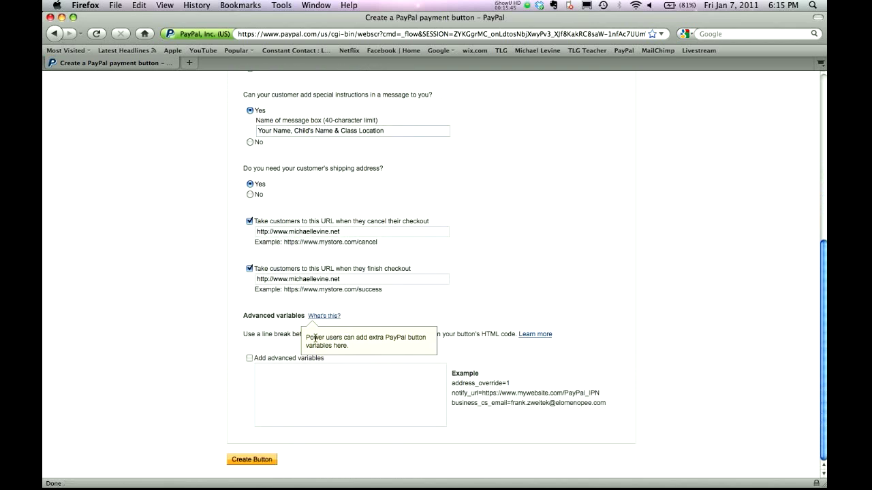
pyautogui.click(250, 460)
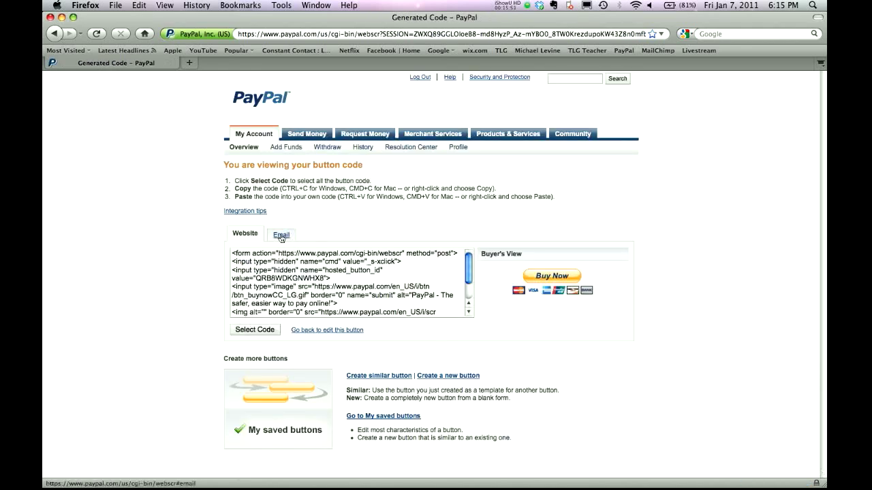
# Copy the email payment link of the new custom payment button
pyautogui.click(281, 234)
pyautogui.click(366, 262)
pyautogui.press('super+c')
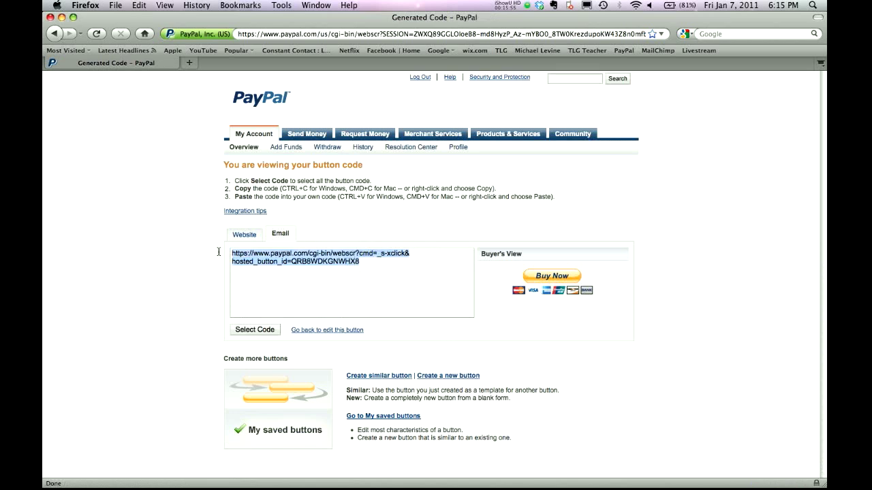
# Switch to the Google Docs registration page in Chrome and link HERE in the alternate amount line to the copied payment link
pyautogui.press('super+Tab')
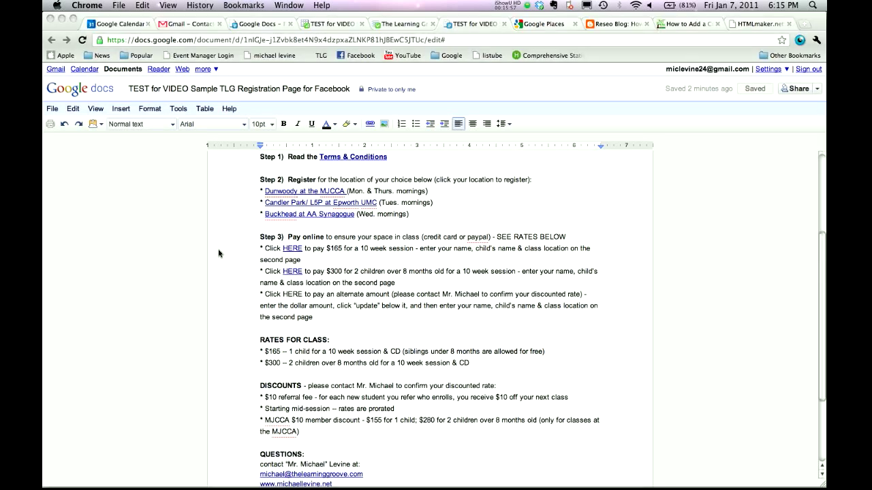
pyautogui.doubleClick(292, 294)
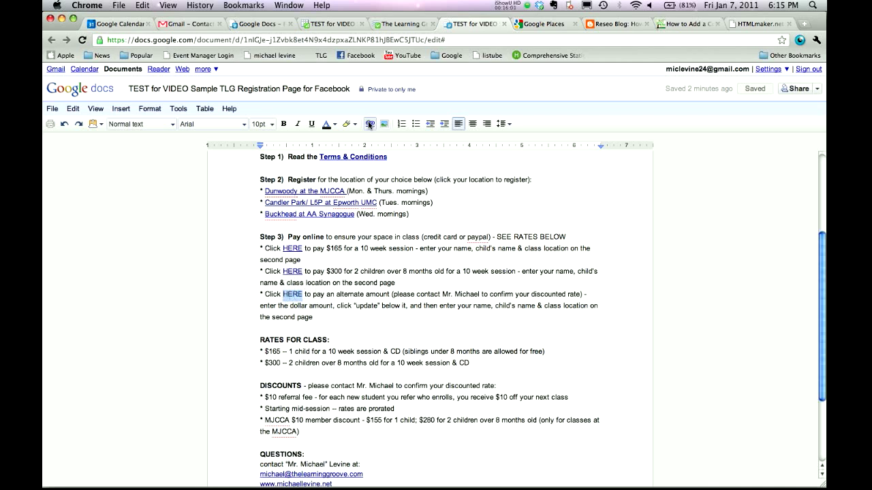
pyautogui.click(370, 123)
pyautogui.click(414, 206)
pyautogui.press('super+v')
pyautogui.click(273, 290)
pyautogui.click(379, 340)
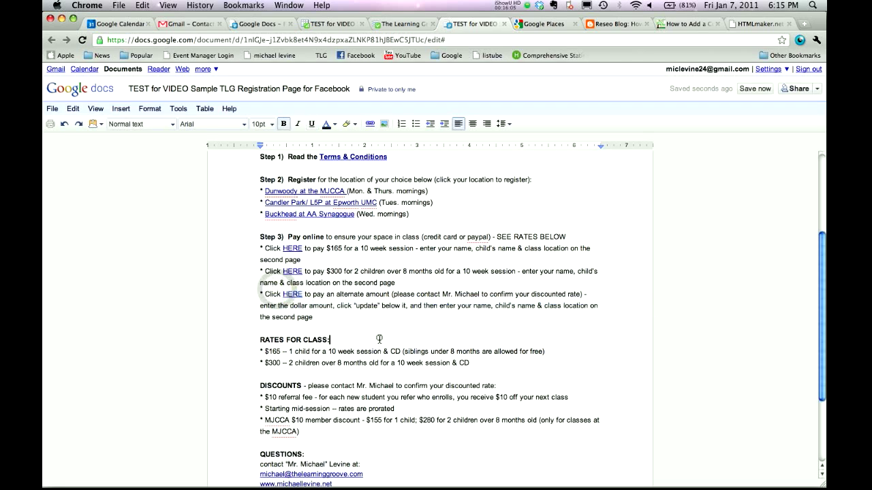
# Review the registration page's Terms & Conditions, location and payment links, along with the class rates and discounts
pyautogui.scroll(5, 379, 340)
pyautogui.scroll(-1, 380, 341)
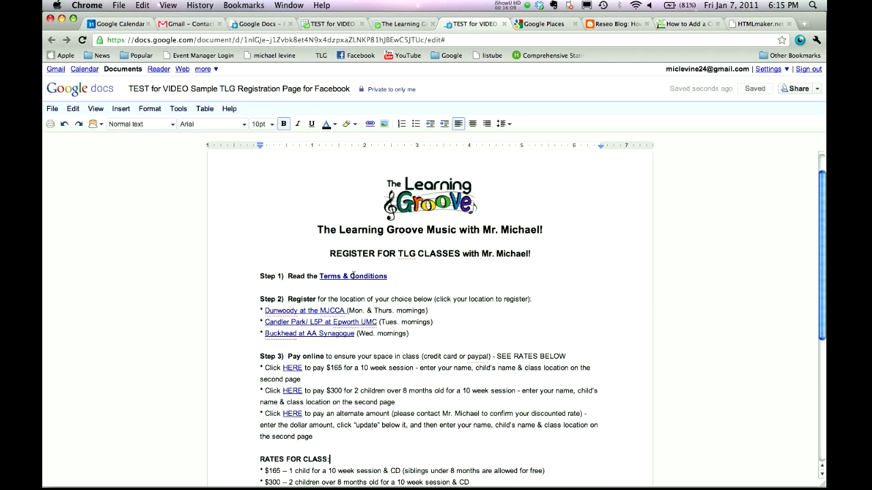
pyautogui.scroll(-2, 352, 274)
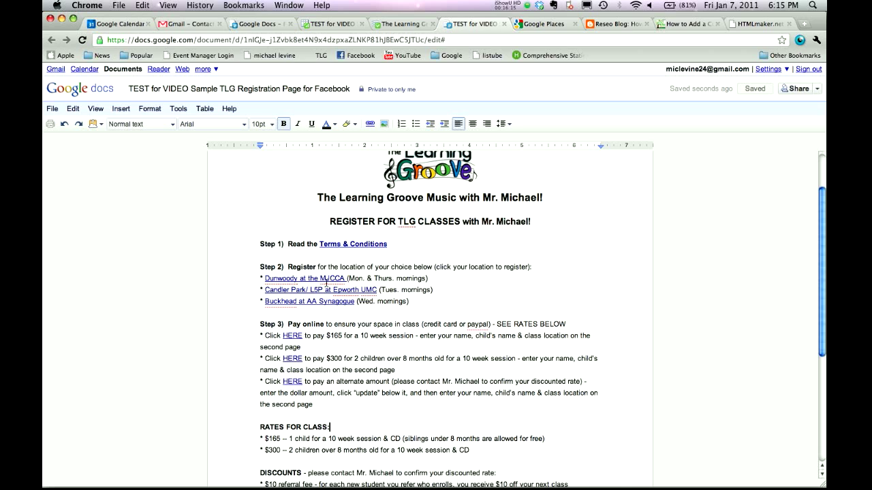
pyautogui.scroll(-2, 326, 282)
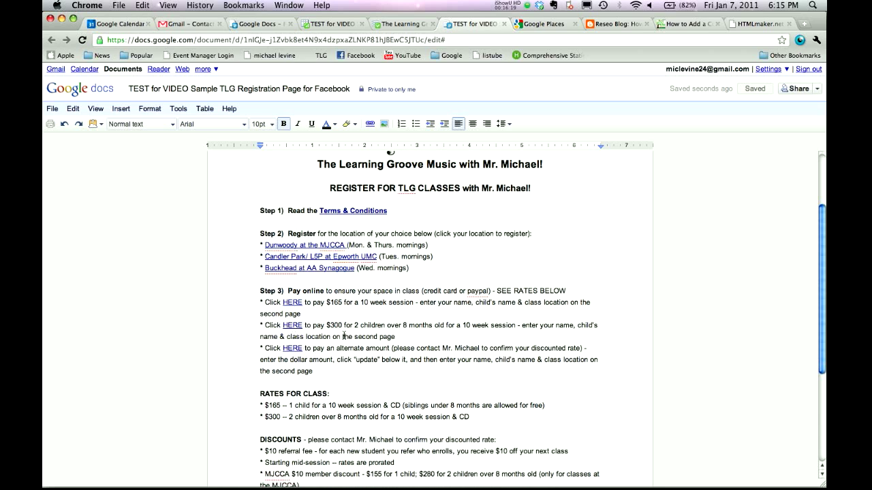
pyautogui.scroll(-1, 365, 329)
pyautogui.scroll(-1, 364, 329)
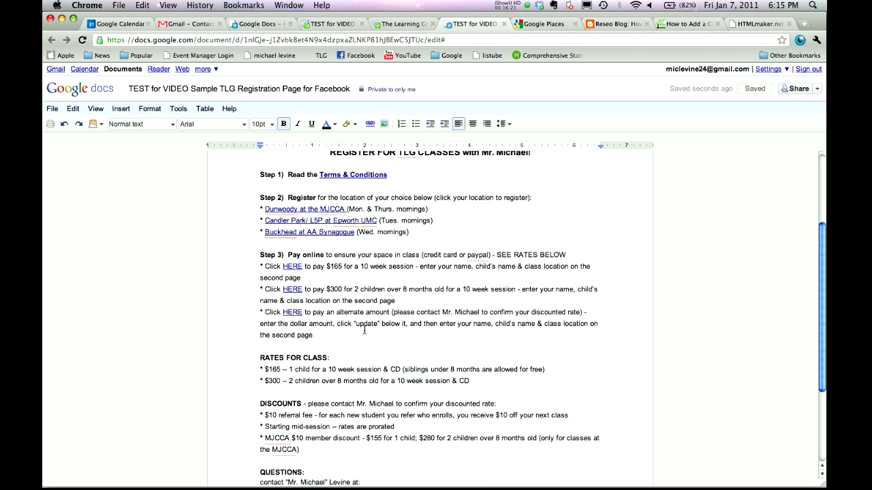